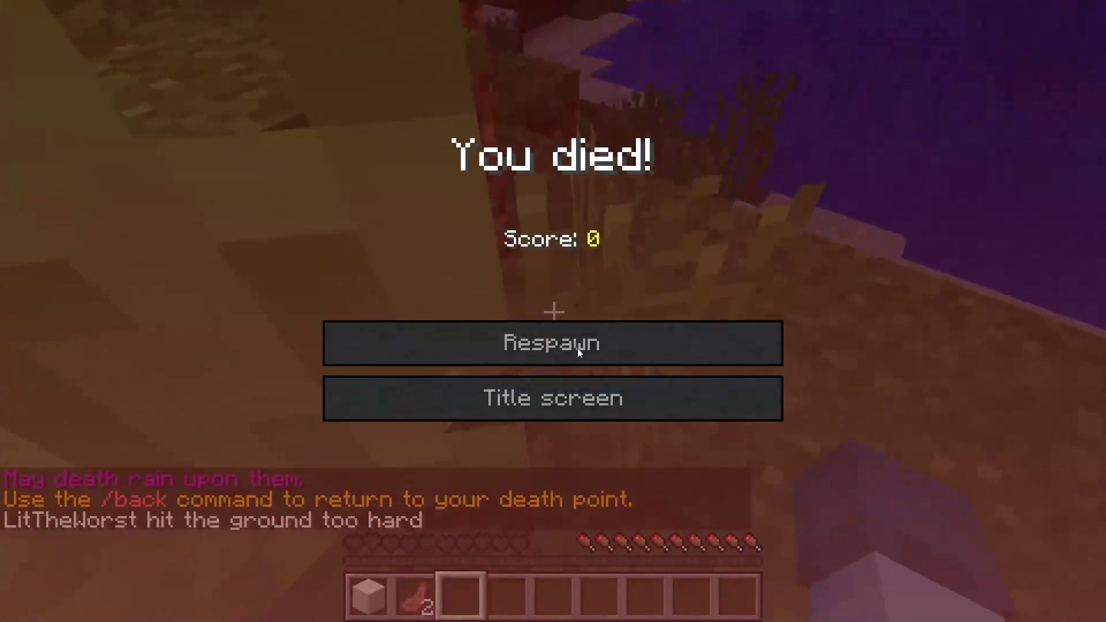
Respawn and walk across the grassy bank and sand onto the stone ledge
{"action": "left_click", "coordinate": [577, 347]}
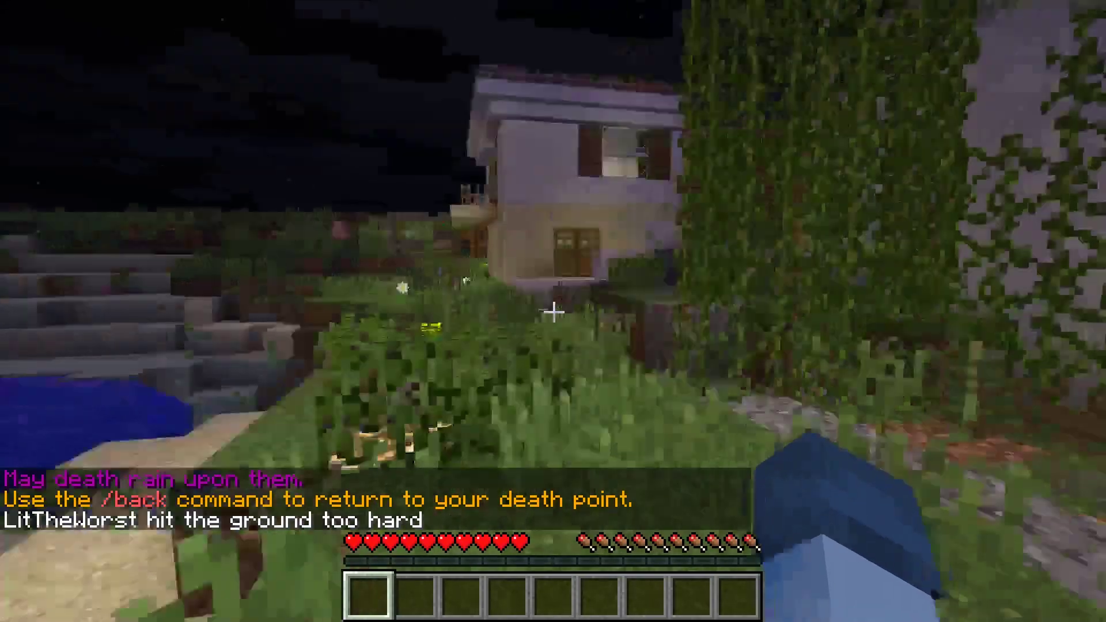
{"action": "key", "text": "w"}
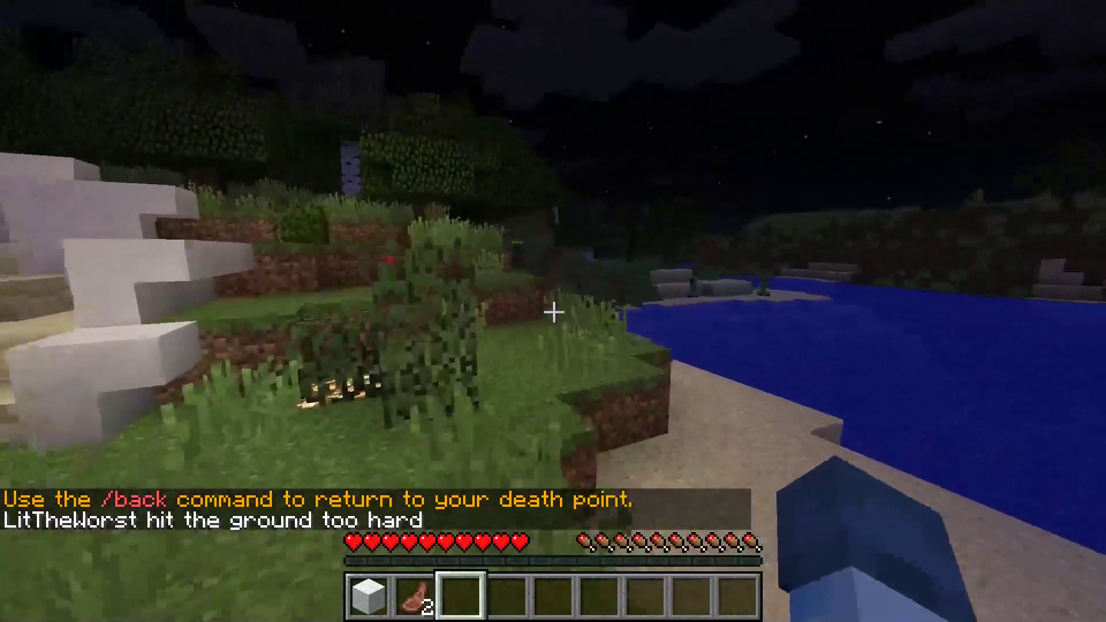
{"action": "key", "text": "w"}
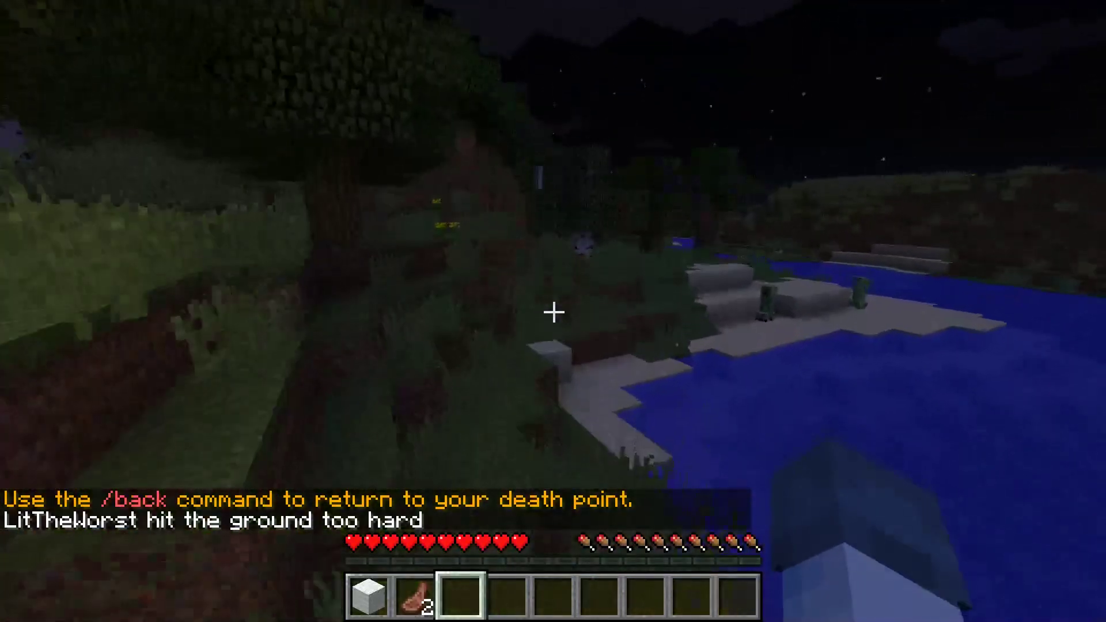
{"action": "key", "text": "w"}
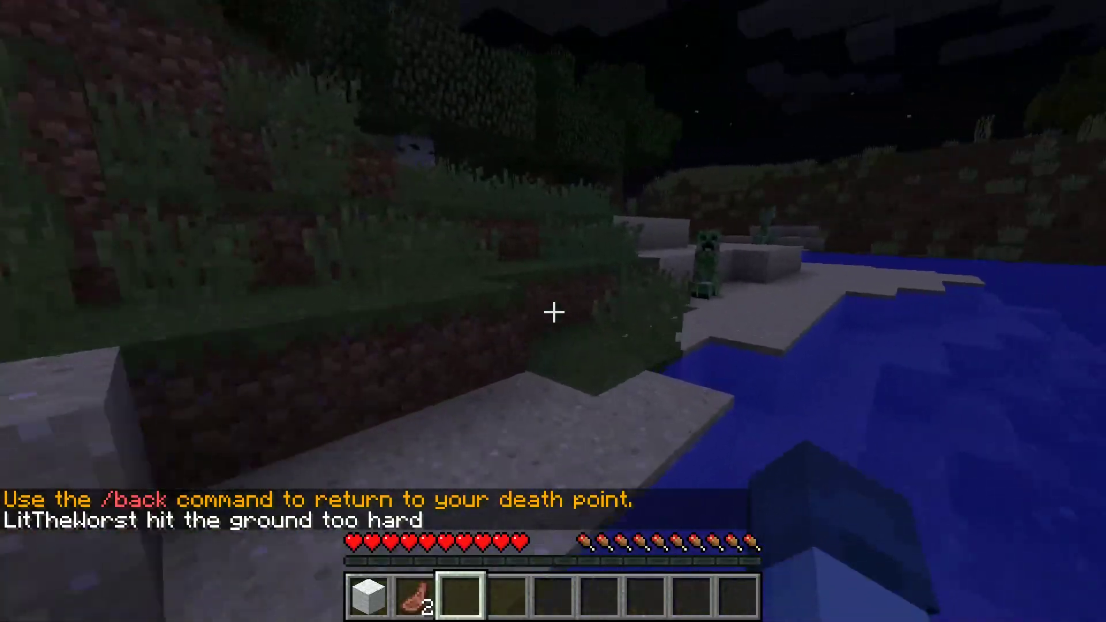
{"action": "key", "text": "w"}
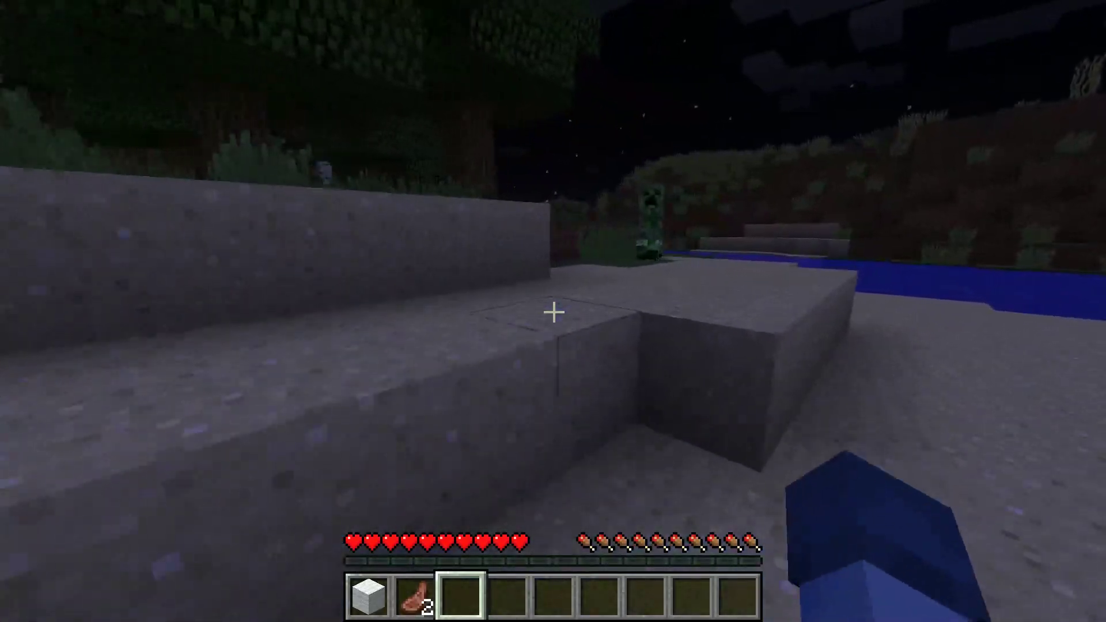
Run /nuke, then walk through the water back to shore and toward the trees
{"action": "type", "text": "/nuke"}
{"action": "key", "text": "Return"}
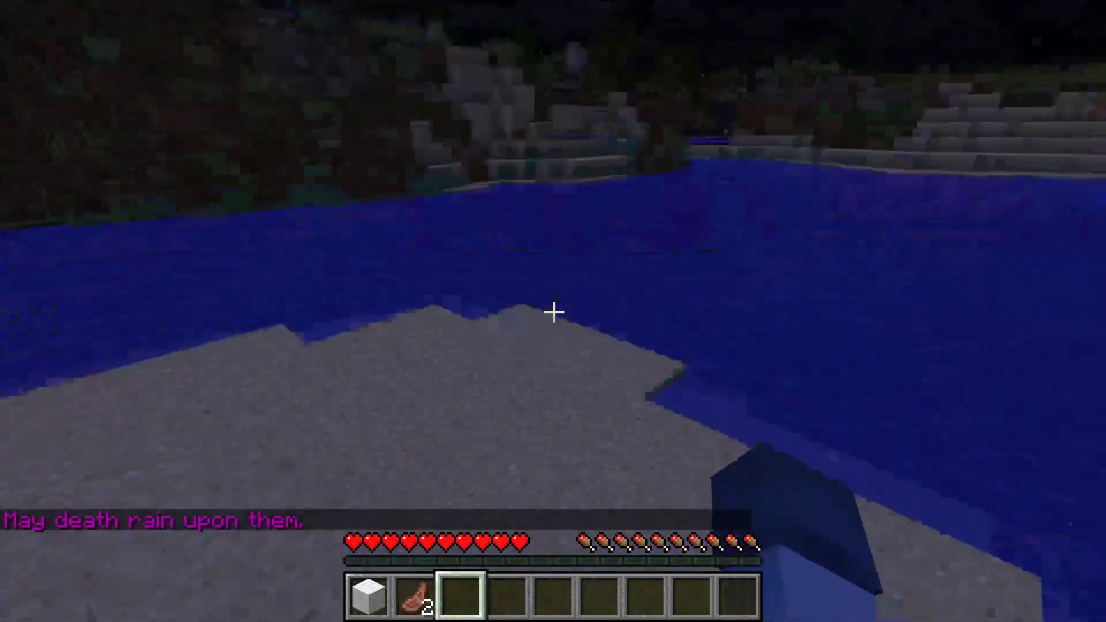
{"action": "key", "text": "w"}
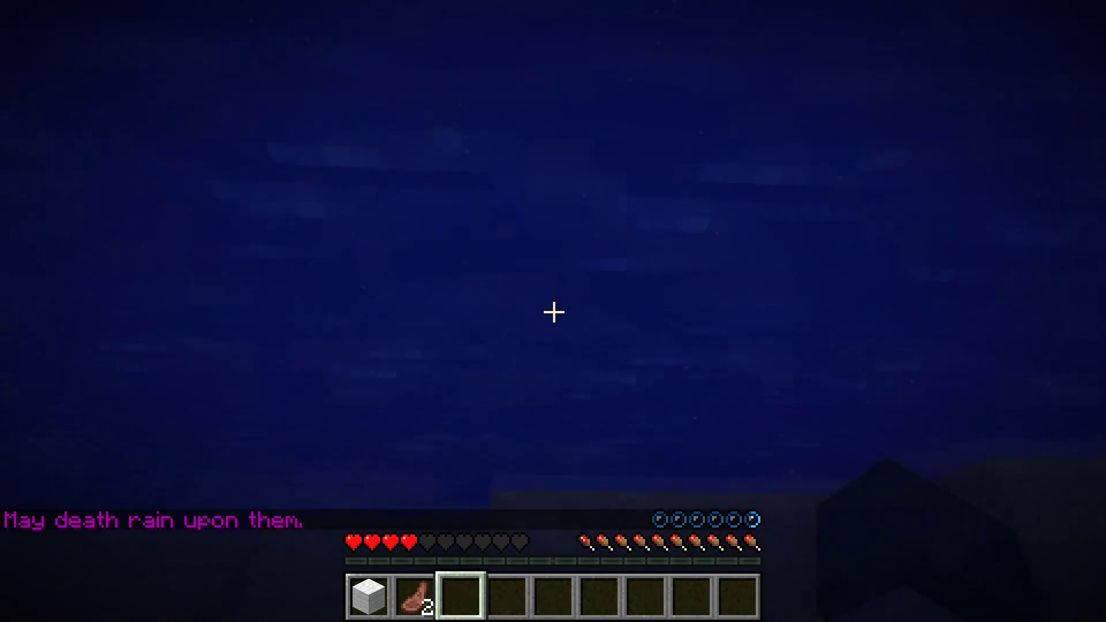
{"action": "key", "text": "w"}
{"action": "key", "text": "w"}
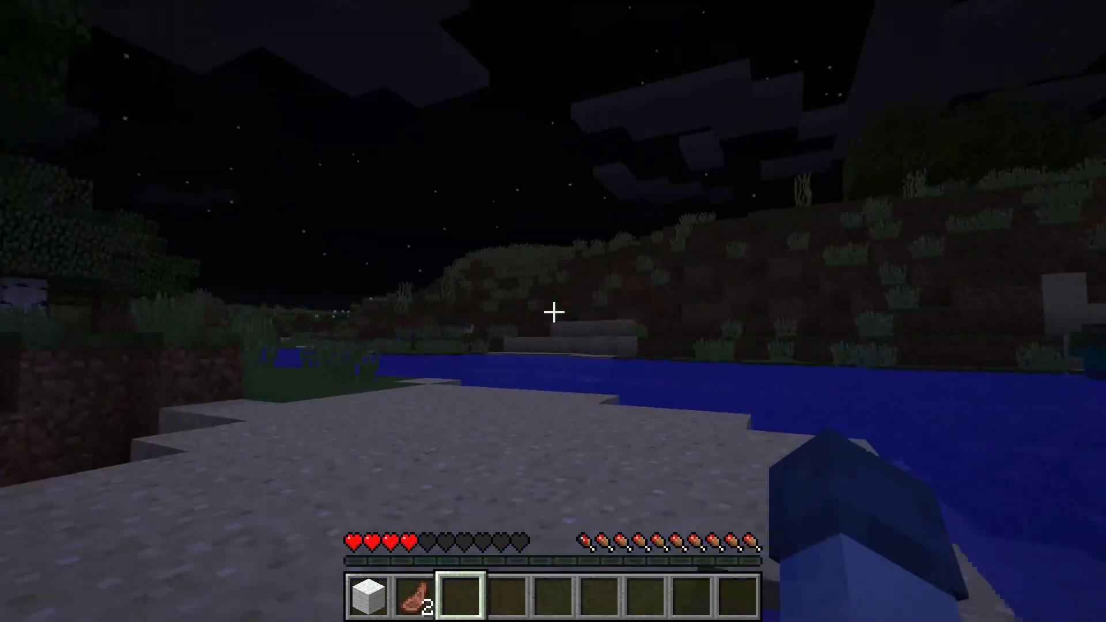
{"action": "key", "text": "w"}
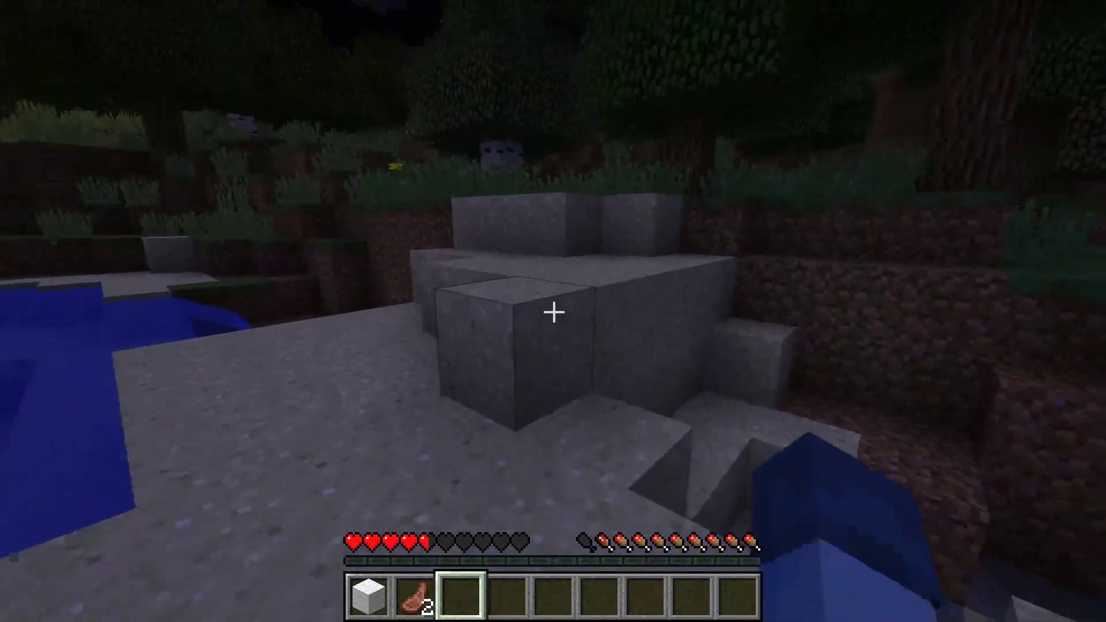
{"action": "key", "text": "w"}
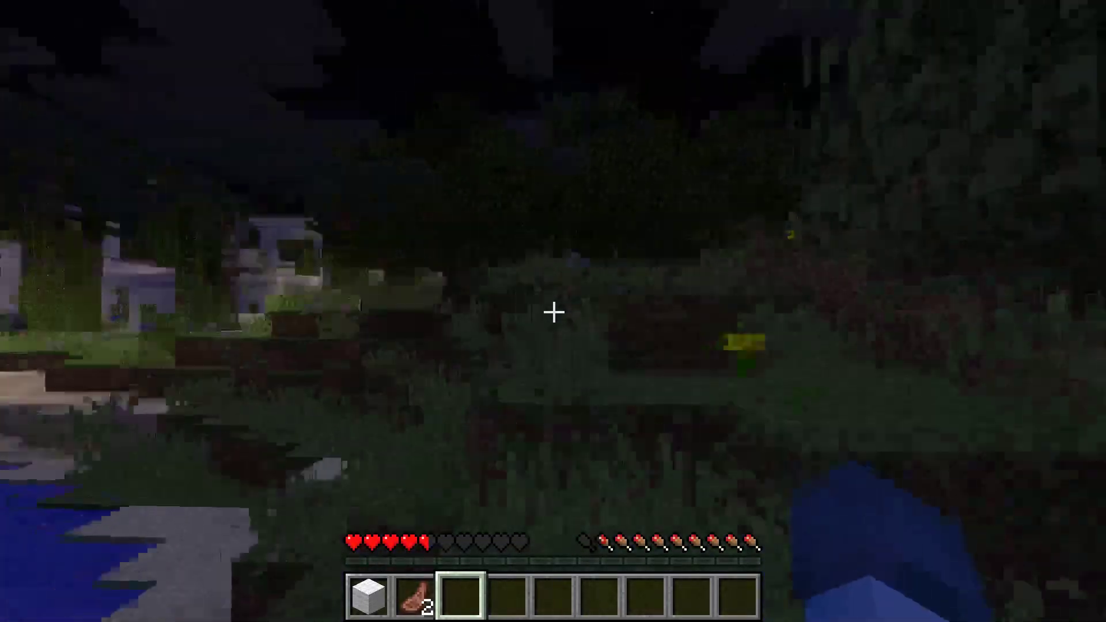
Run /nuke four more times until the player is blown up, then respawn
{"action": "key", "text": "slash"}
{"action": "type", "text": "nuke"}
{"action": "key", "text": "Return"}
{"action": "key", "text": "slash"}
{"action": "key", "text": "Up"}
{"action": "key", "text": "Return"}
{"action": "key", "text": "slash"}
{"action": "key", "text": "Up"}
{"action": "key", "text": "Return"}
{"action": "key", "text": "slash"}
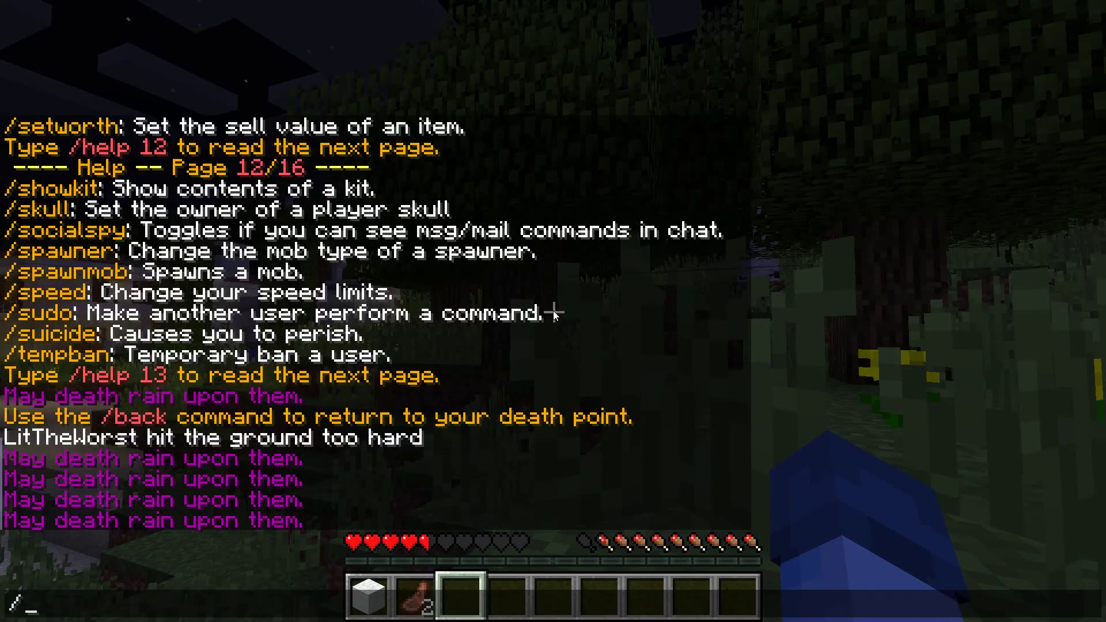
{"action": "key", "text": "Up"}
{"action": "key", "text": "Return"}
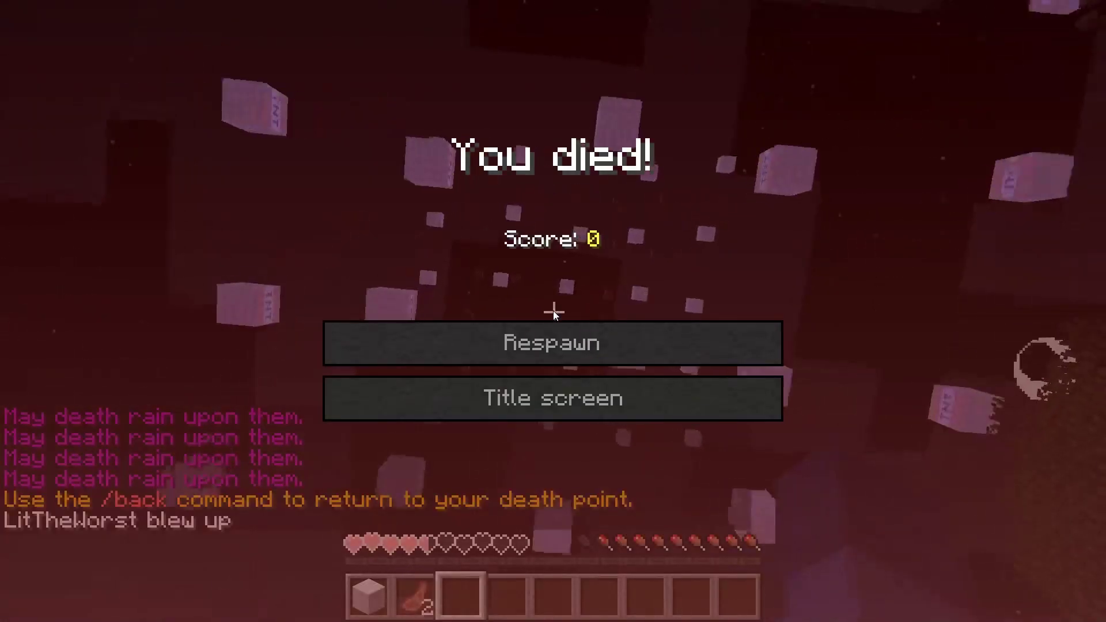
{"action": "left_click", "coordinate": [565, 351]}
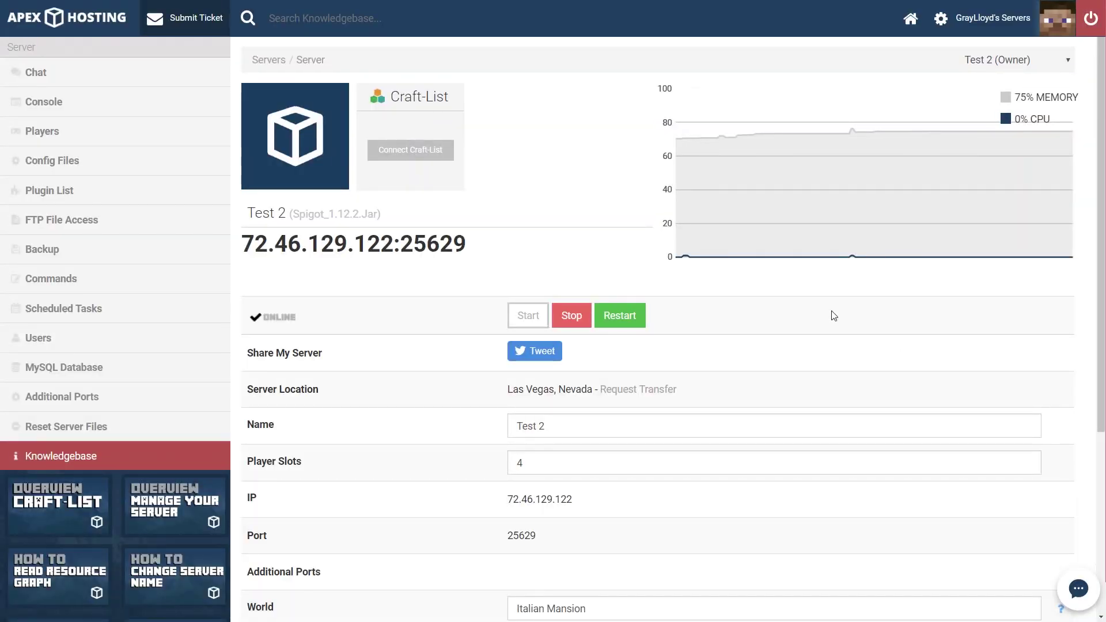
Choose Spigot 1.12.2 as Test 2's JAR file and save the settings
{"action": "scroll", "coordinate": [833, 315], "scroll_direction": "down", "scroll_amount": 5}
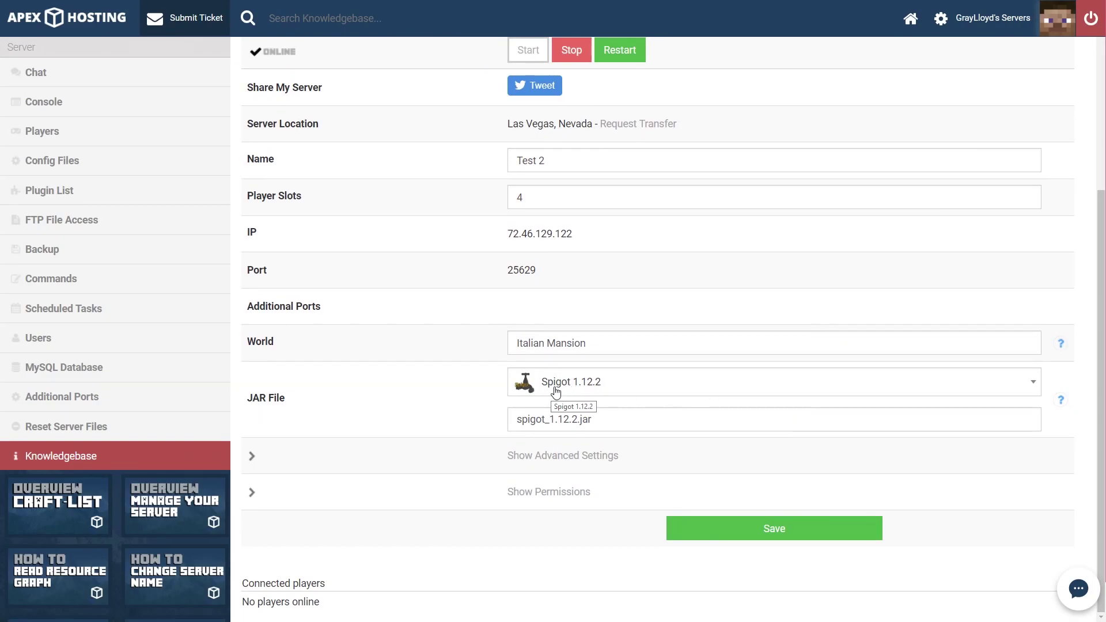
{"action": "left_click", "coordinate": [555, 391]}
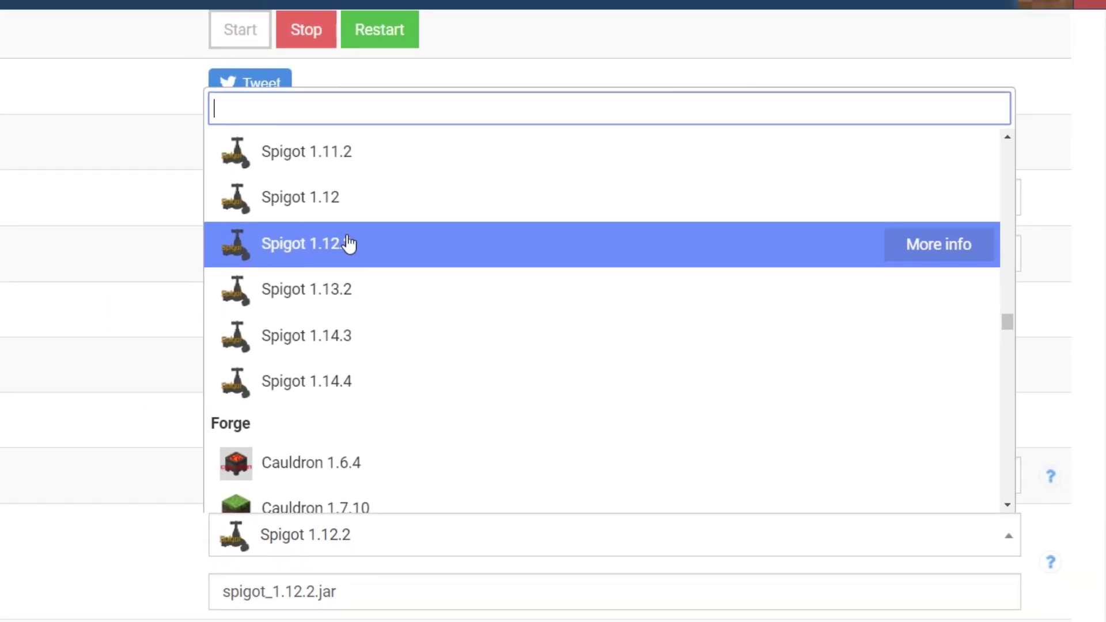
{"action": "left_click", "coordinate": [238, 267]}
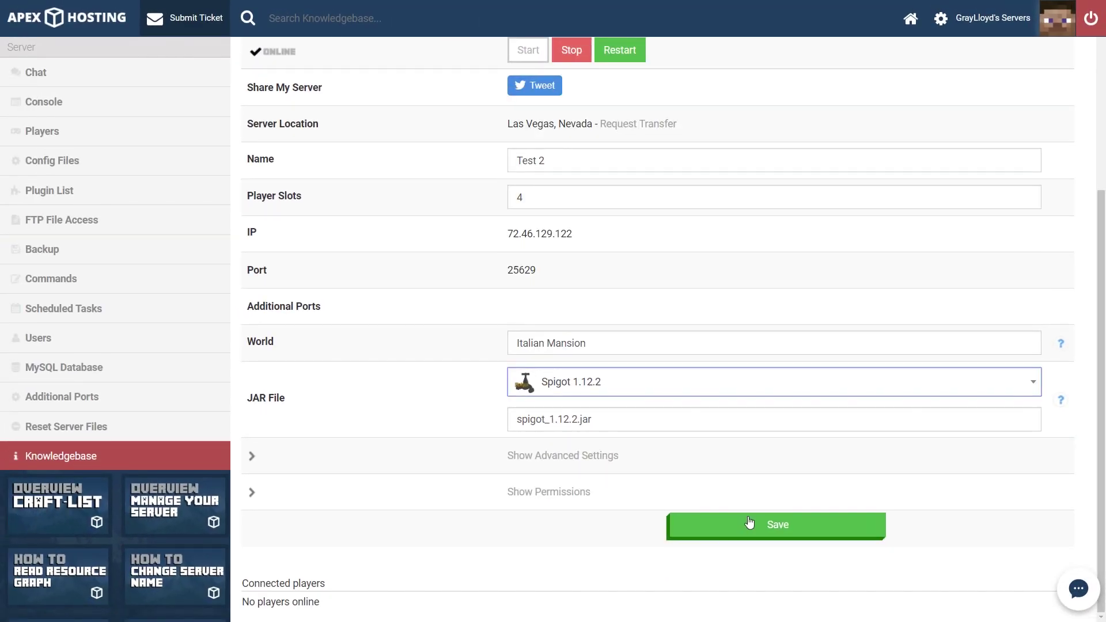
{"action": "left_click", "coordinate": [749, 522]}
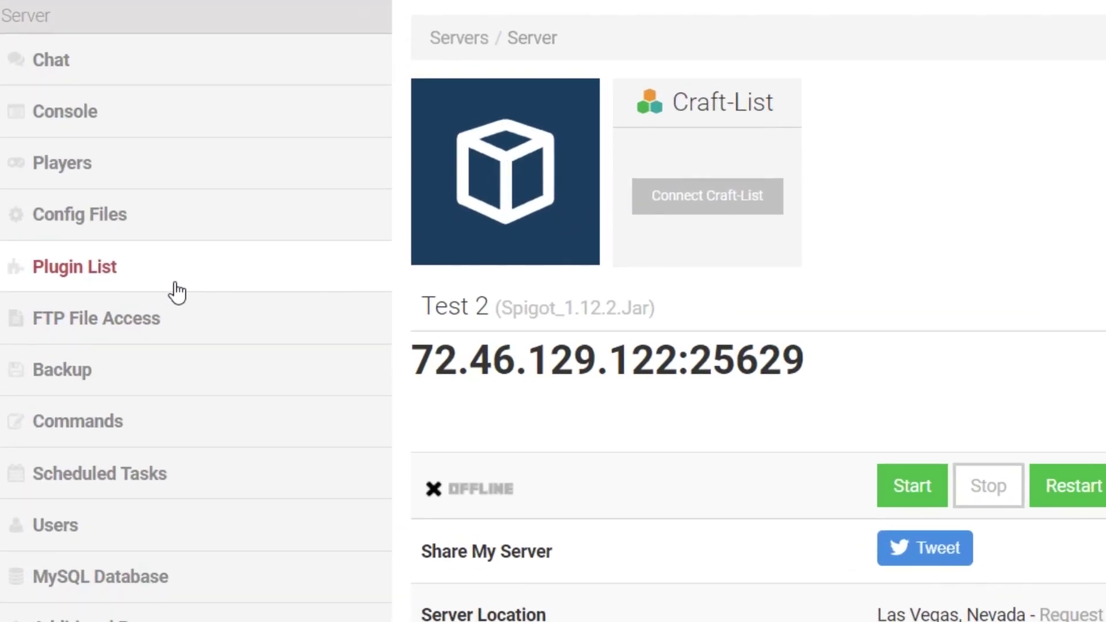
Filter the Plugin List by 'essentialsx' and open the EssentialsX plugin details
{"action": "left_click", "coordinate": [175, 285]}
{"action": "left_click", "coordinate": [317, 193]}
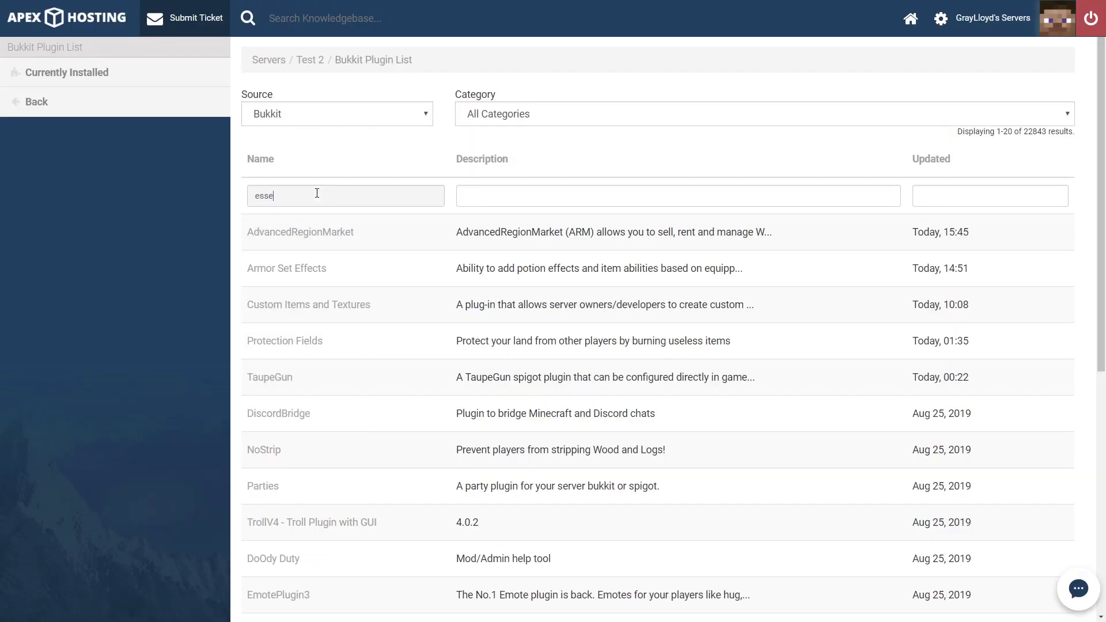
{"action": "type", "text": "essentialsx"}
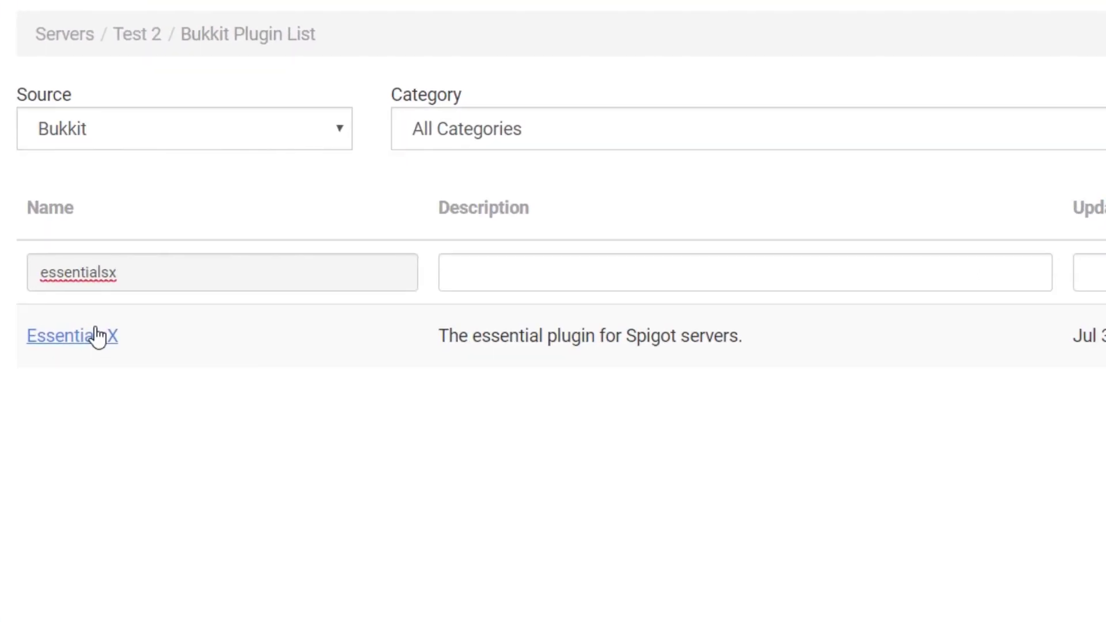
{"action": "left_click", "coordinate": [98, 337]}
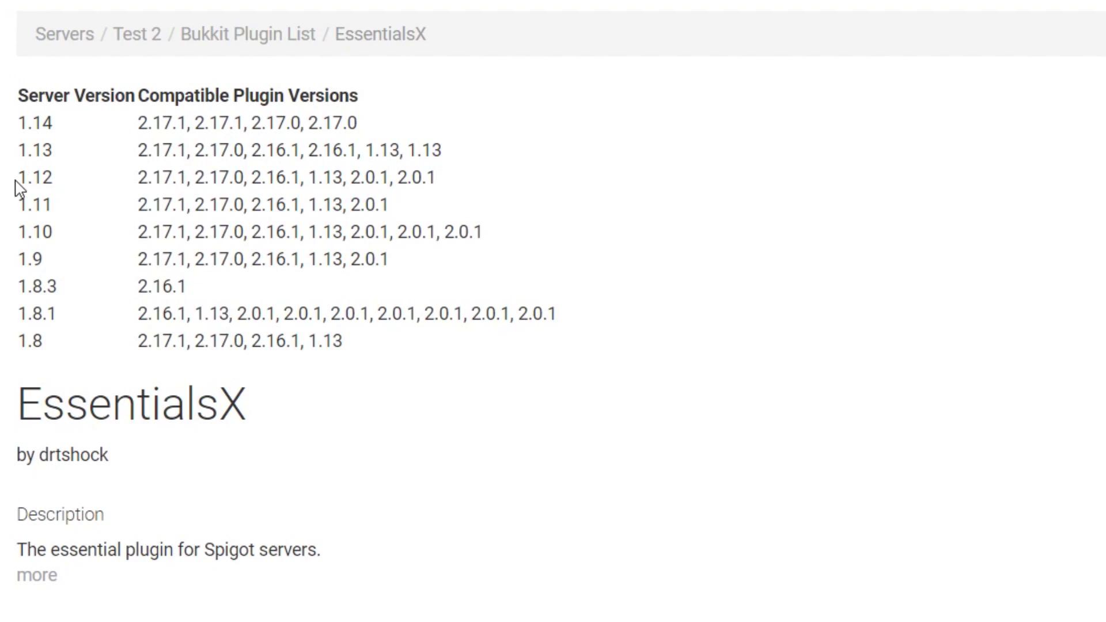
Confirm the 1.12 compatibility row, then install EssentialsX version 2.17.1
{"action": "double_click", "coordinate": [26, 180]}
{"action": "left_click_drag", "start_coordinate": [148, 178], "coordinate": [428, 177]}
{"action": "left_click_drag", "start_coordinate": [54, 179], "coordinate": [24, 185]}
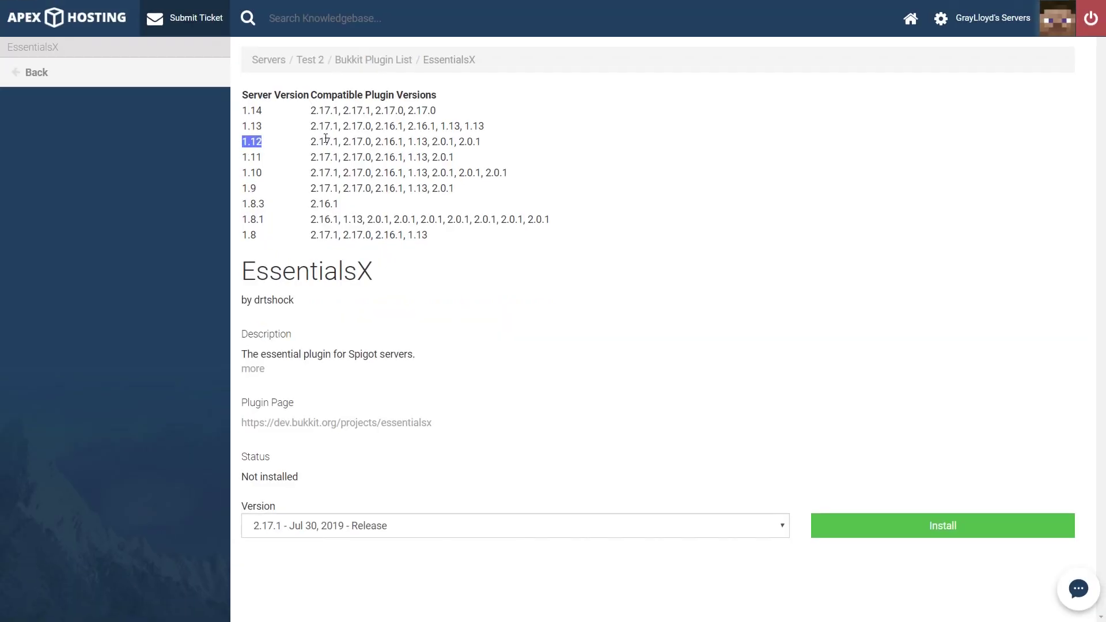
{"action": "left_click", "coordinate": [193, 605]}
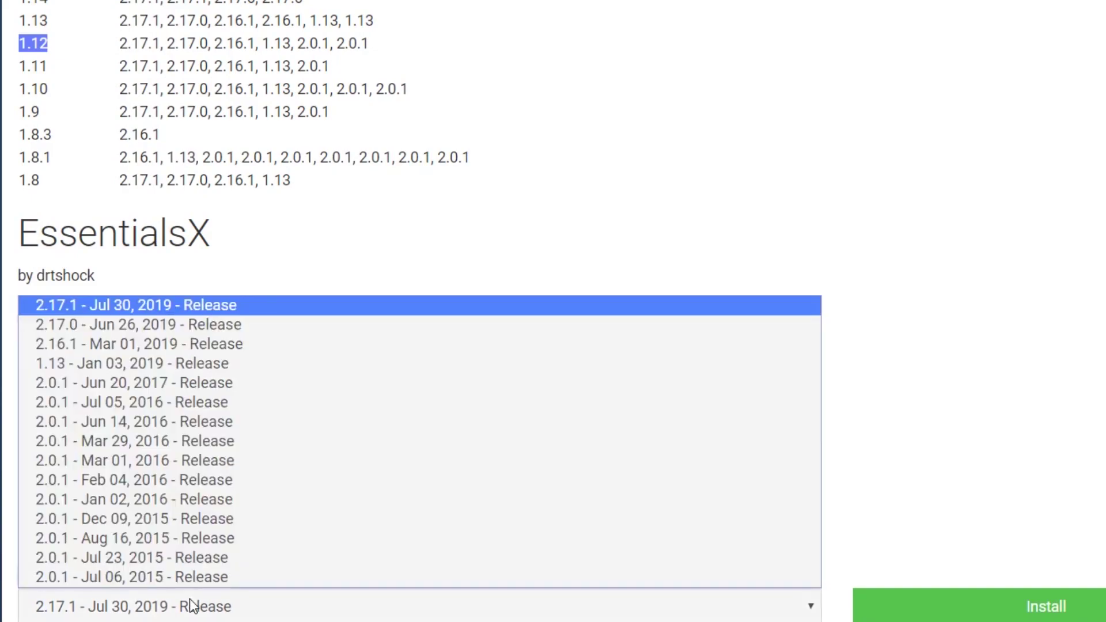
{"action": "left_click", "coordinate": [125, 304]}
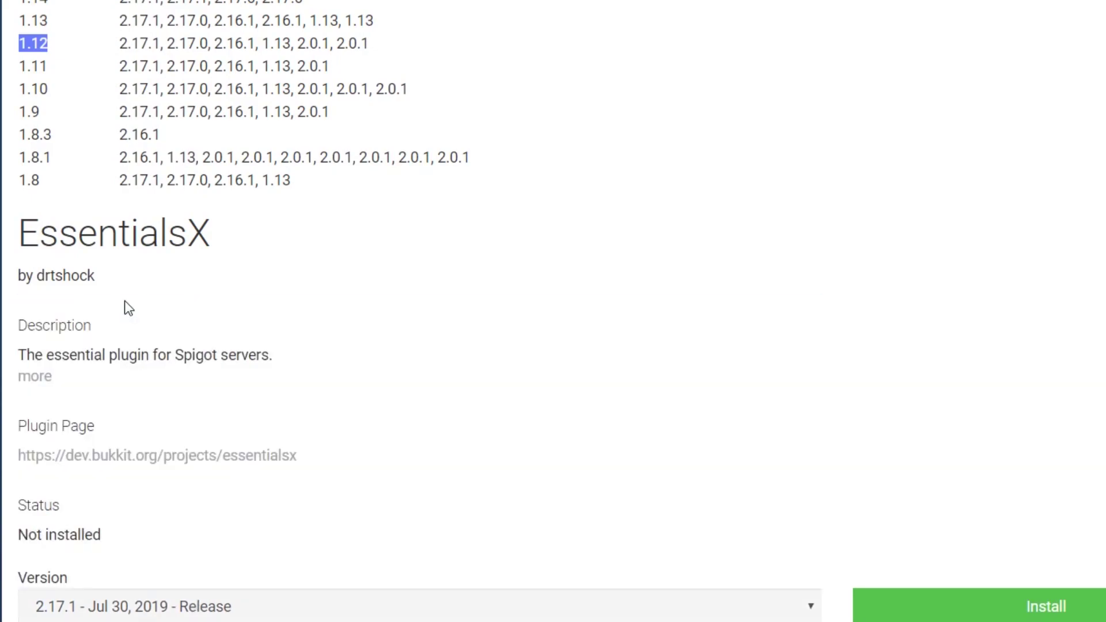
{"action": "left_click", "coordinate": [1008, 601]}
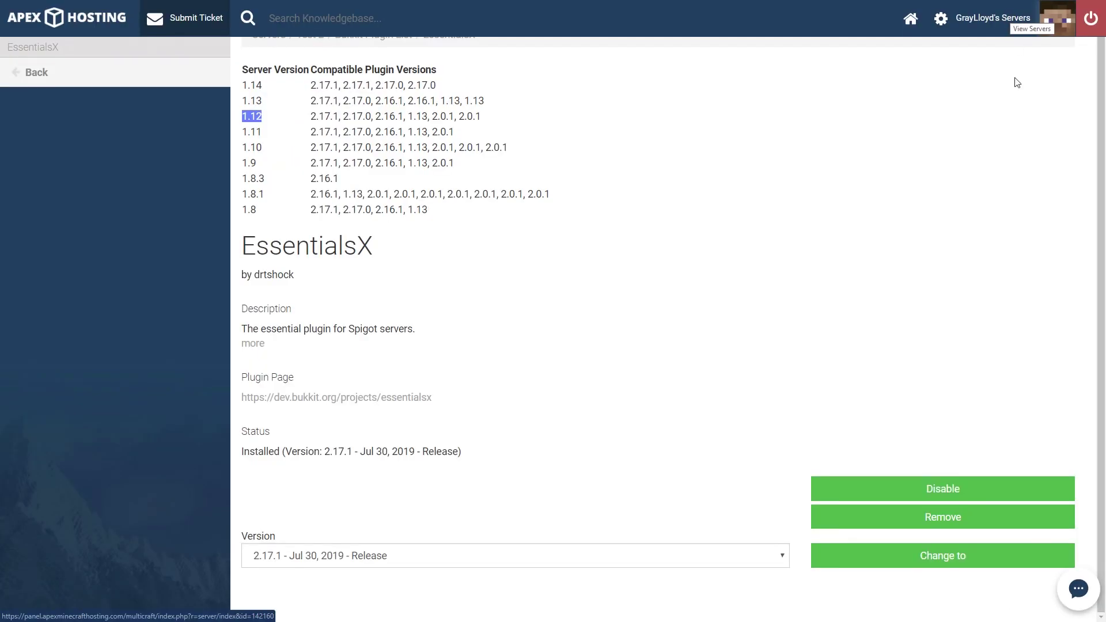
{"action": "left_click", "coordinate": [1036, 23]}
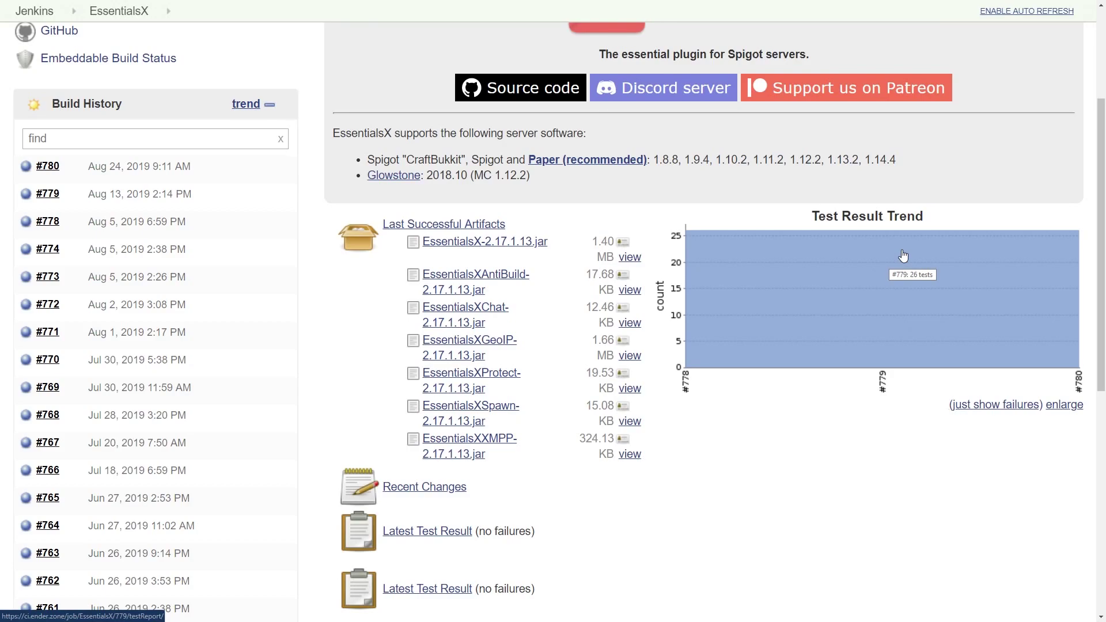
Look over the EssentialsX Jenkins job's last successful artifact jars
{"action": "right_click", "coordinate": [903, 255]}
{"action": "left_click", "coordinate": [544, 194]}
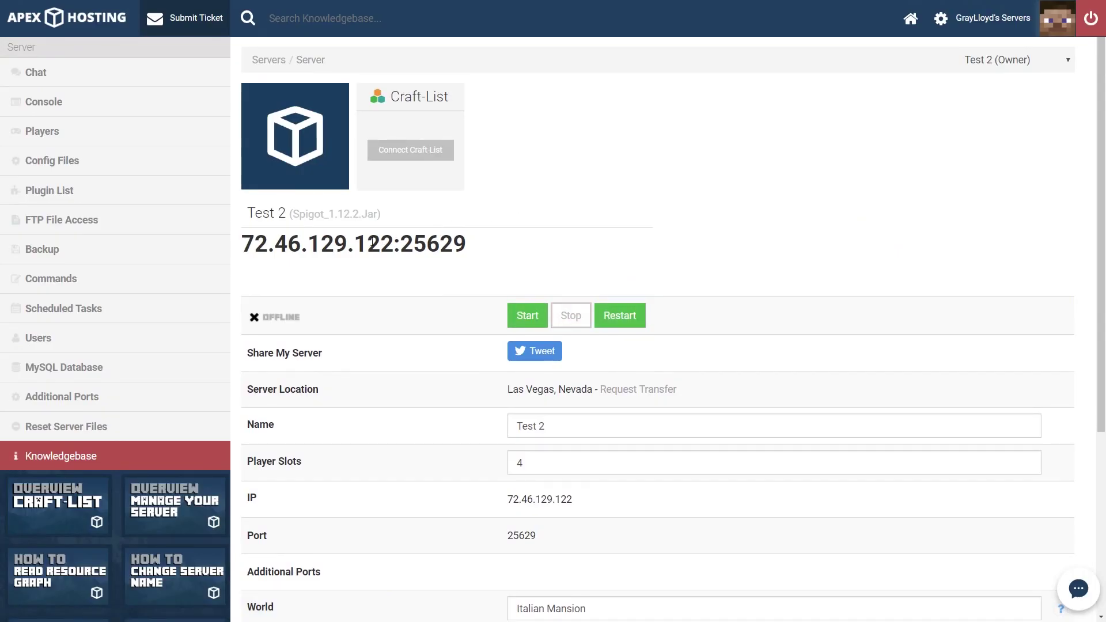
Log in to Test 2's FTP file access with the saved Multicraft password
{"action": "left_click", "coordinate": [126, 229]}
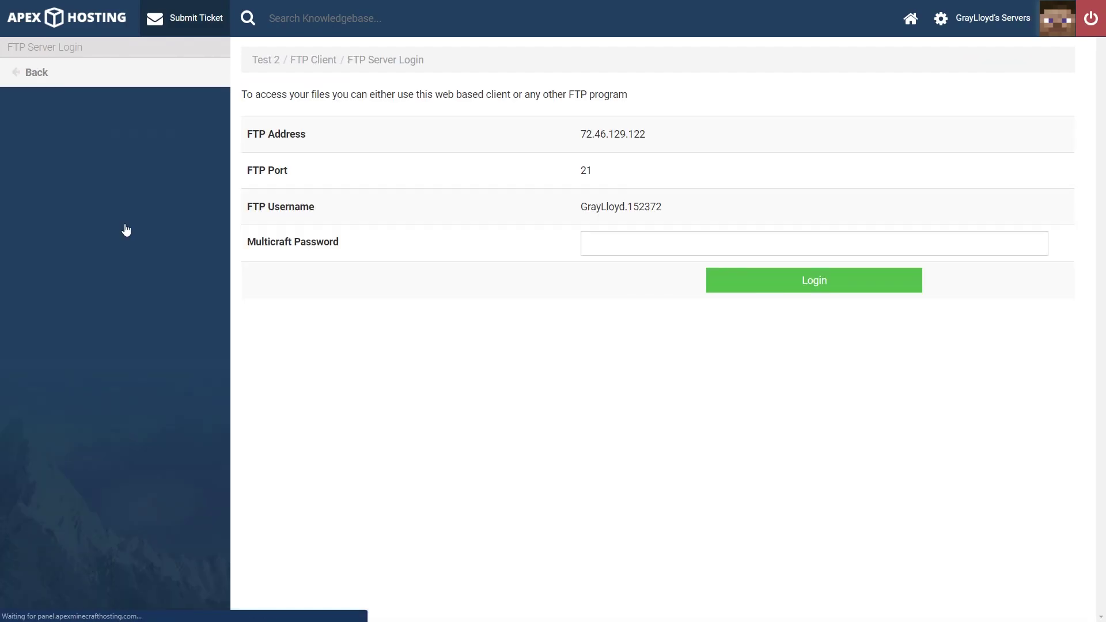
{"action": "left_click", "coordinate": [588, 242]}
{"action": "left_click", "coordinate": [619, 277]}
{"action": "left_click", "coordinate": [770, 280]}
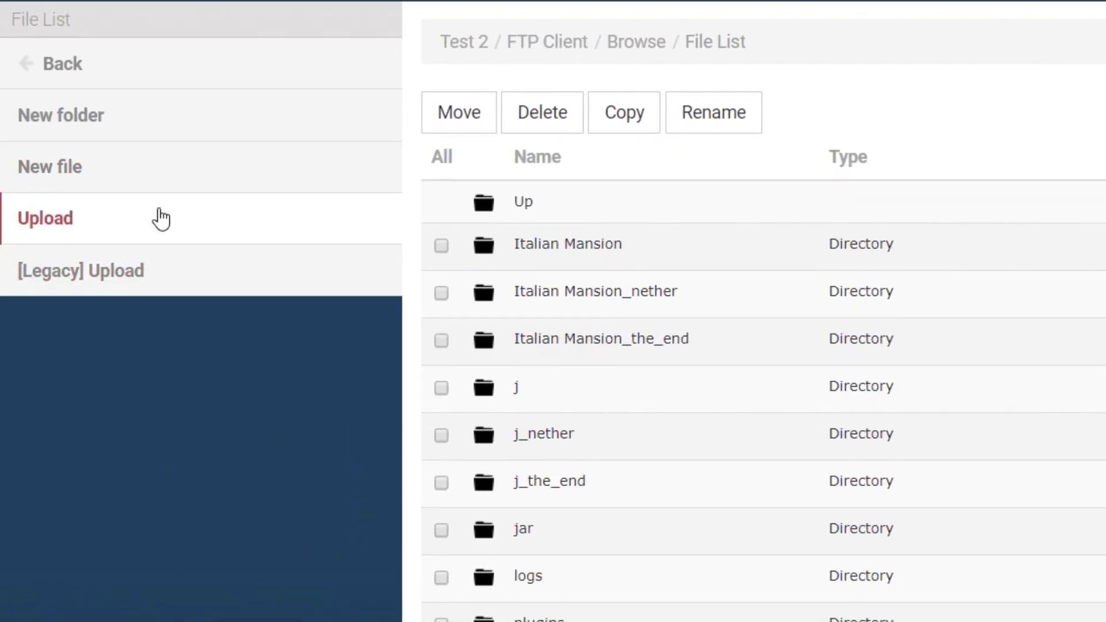
Upload the EssentialsX, EssentialsXChat and EssentialsXSpawn 2.17.1.13 jars into /plugins
{"action": "left_click", "coordinate": [160, 218]}
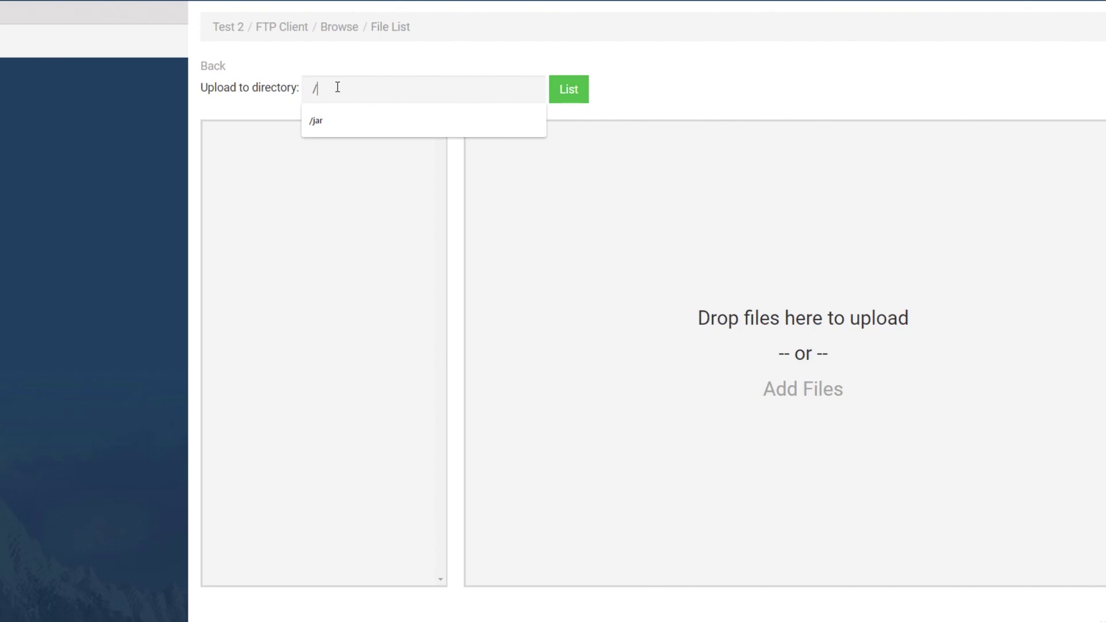
{"action": "type", "text": "plugins"}
{"action": "key", "text": "alt+Tab"}
{"action": "mouse_move", "coordinate": [713, 543]}
{"action": "left_mouse_down"}
{"action": "mouse_move", "coordinate": [559, 547]}
{"action": "mouse_move", "coordinate": [718, 544]}
{"action": "left_mouse_up"}
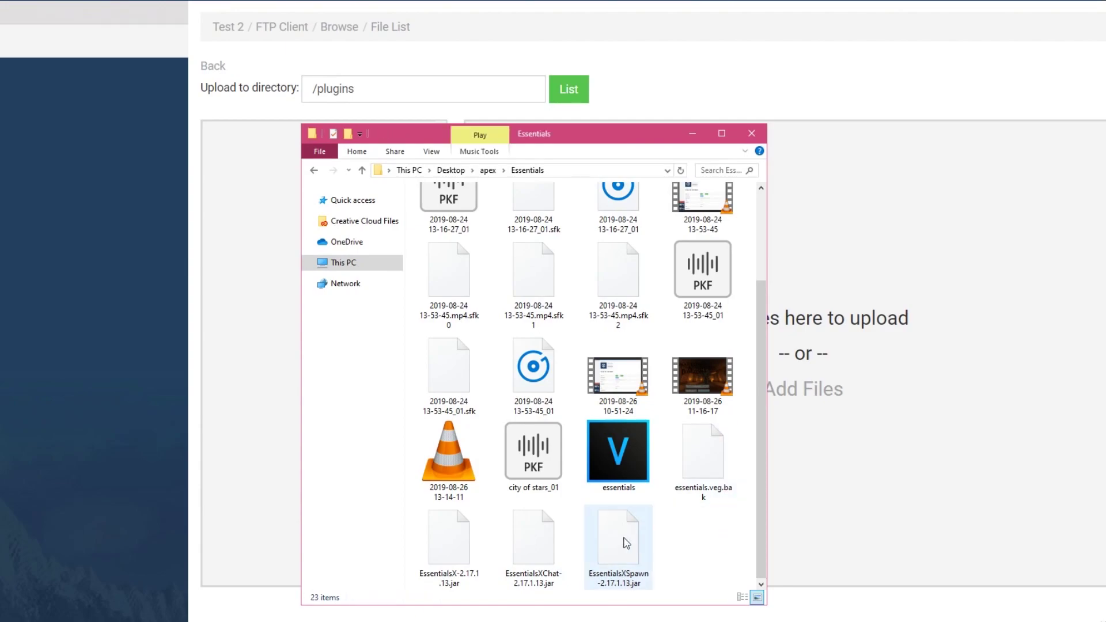
{"action": "left_click", "coordinate": [471, 557]}
{"action": "left_click", "coordinate": [633, 561], "text": "shift"}
{"action": "left_click_drag", "start_coordinate": [601, 137], "coordinate": [311, 78]}
{"action": "left_click_drag", "start_coordinate": [315, 487], "coordinate": [841, 308]}
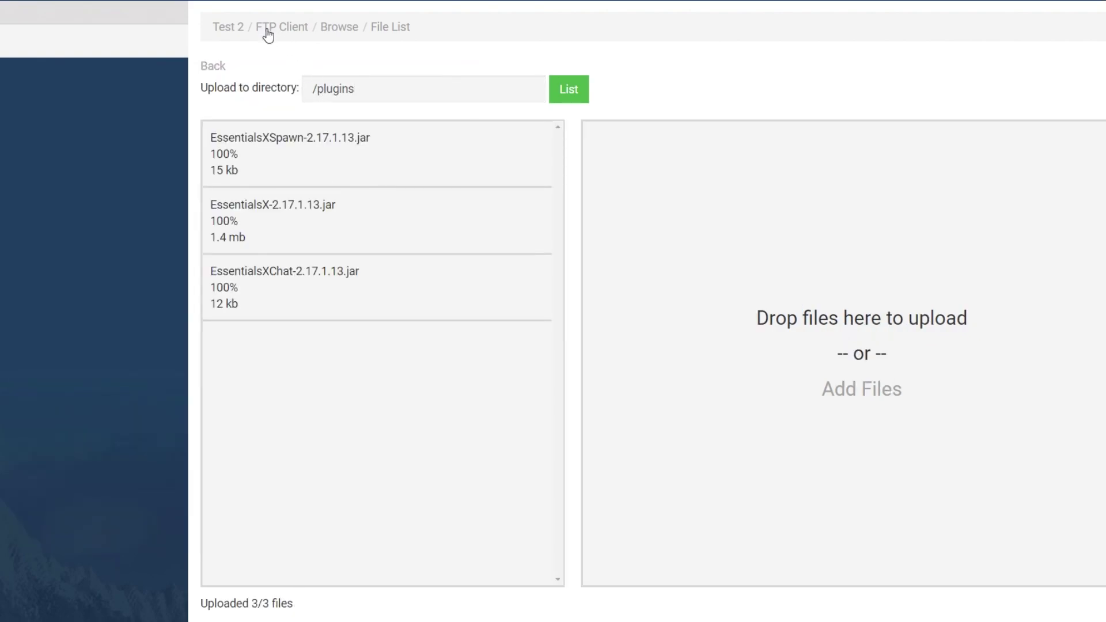
Open Test 2's Config Files list and view page 2 with the Essentials entries
{"action": "left_click", "coordinate": [234, 30]}
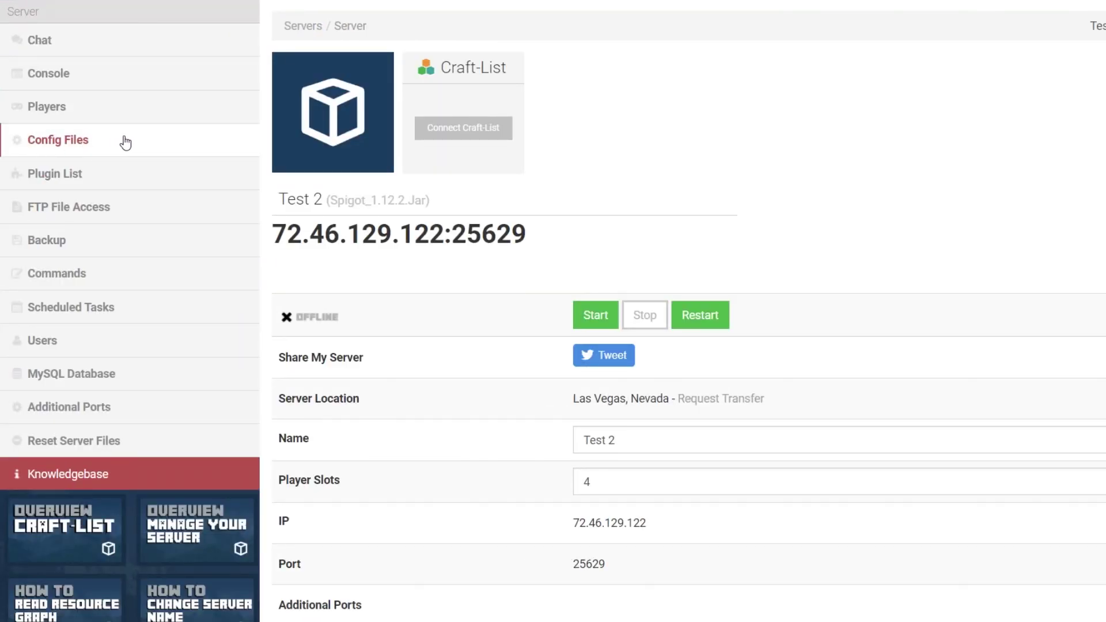
{"action": "left_click", "coordinate": [120, 143]}
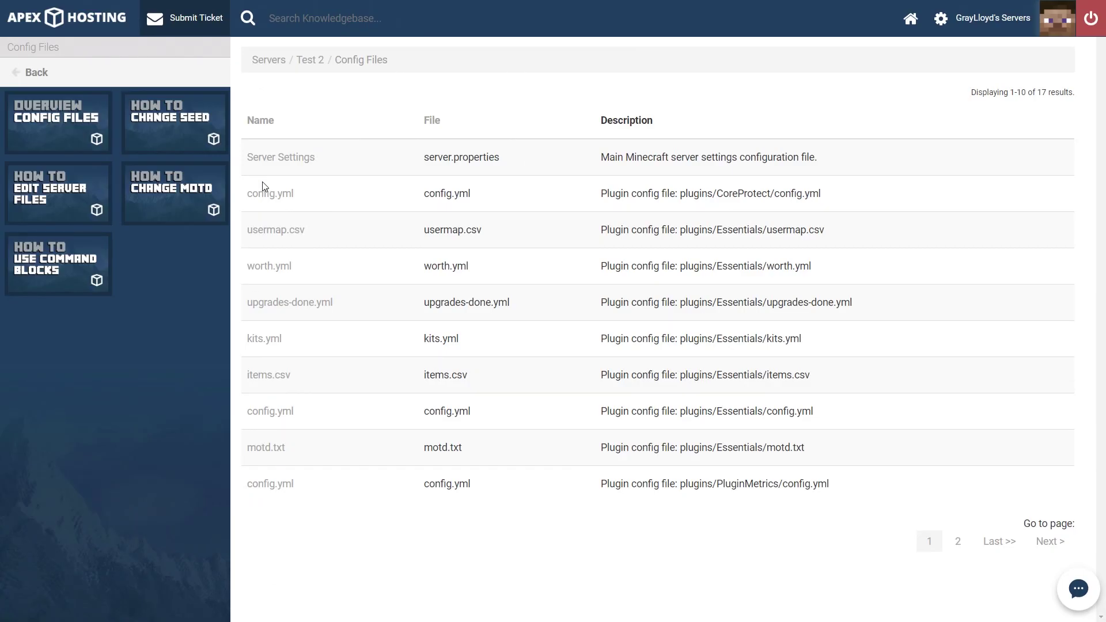
{"action": "mouse_move", "coordinate": [663, 266]}
{"action": "left_mouse_down"}
{"action": "mouse_move", "coordinate": [748, 507]}
{"action": "mouse_move", "coordinate": [663, 266]}
{"action": "left_mouse_up"}
{"action": "left_click", "coordinate": [958, 542]}
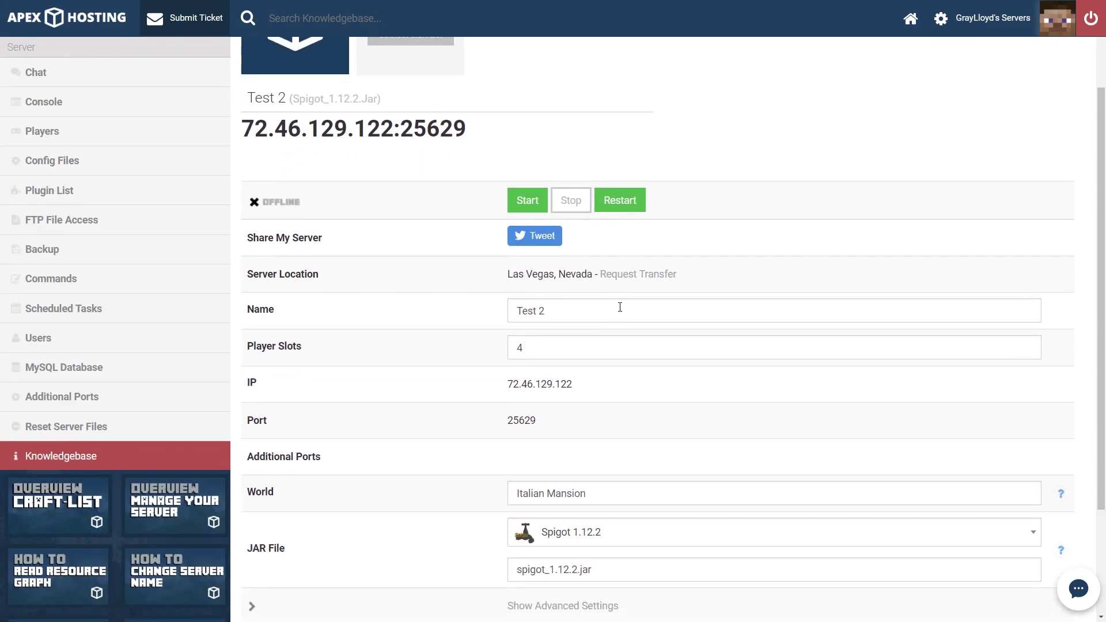
Restart Test 2 and check the console for EssentialsSpawn and EssentialsChat v2.17.1.13 enabling
{"action": "scroll", "coordinate": [613, 311], "scroll_direction": "up", "scroll_amount": 2}
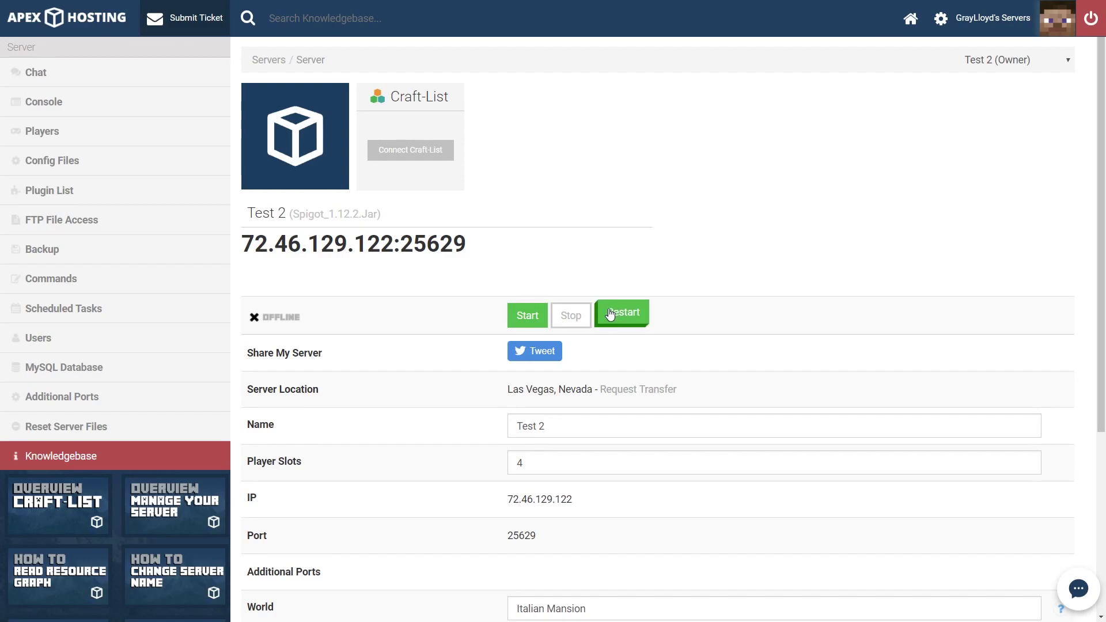
{"action": "left_click", "coordinate": [176, 113]}
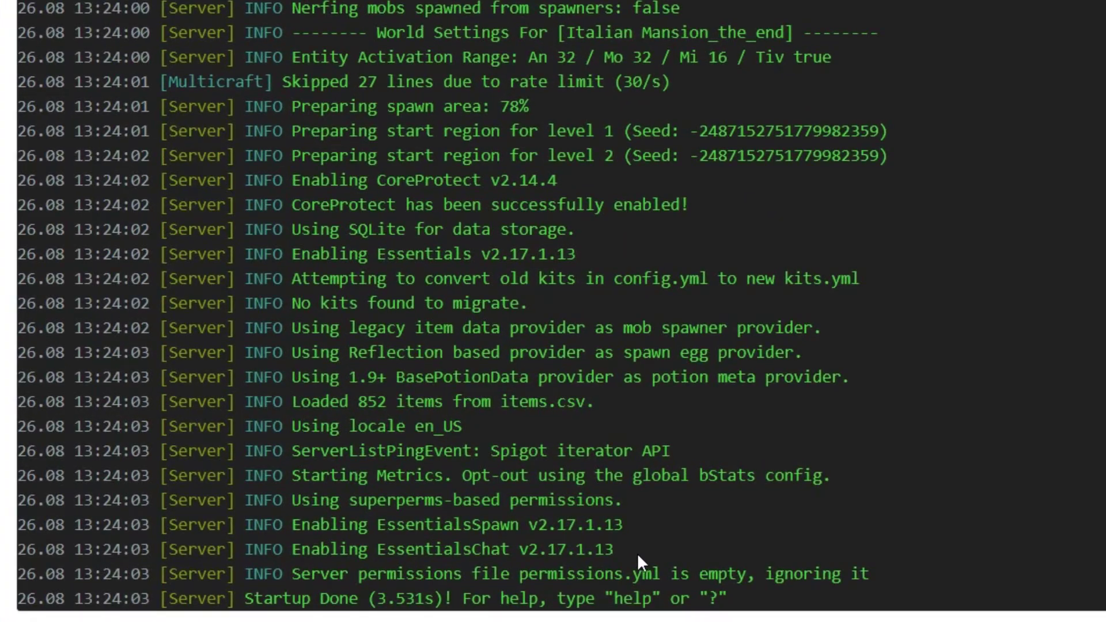
{"action": "left_click_drag", "start_coordinate": [638, 555], "coordinate": [300, 525]}
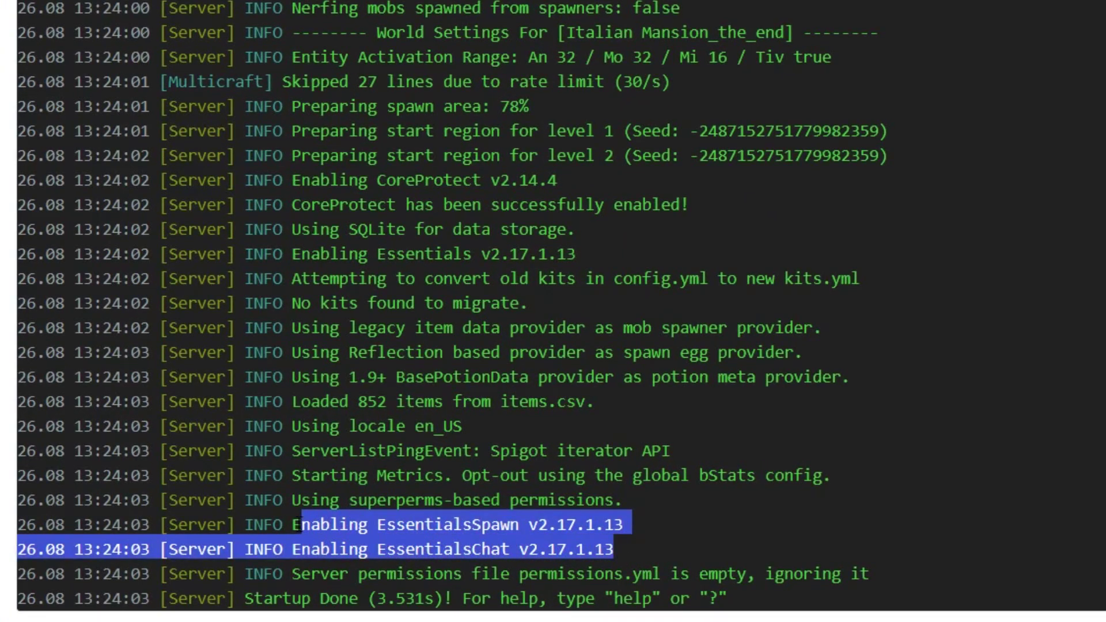
{"action": "left_click", "coordinate": [294, 525]}
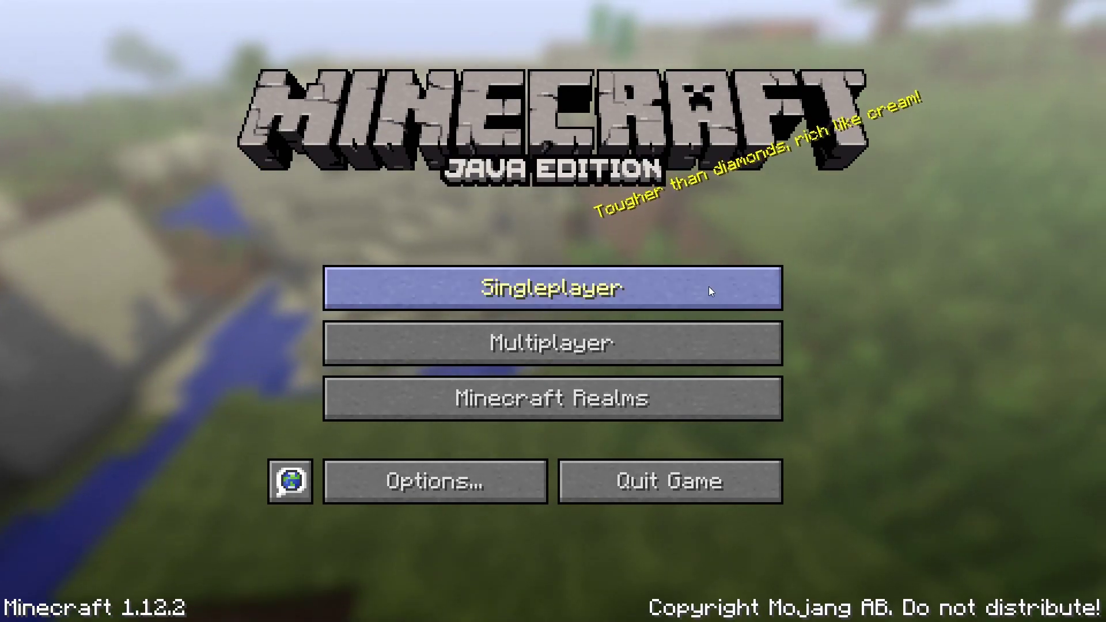
Join Minecraft Server from Multiplayer and walk up the stone stairs into the courtyard
{"action": "left_click", "coordinate": [630, 325]}
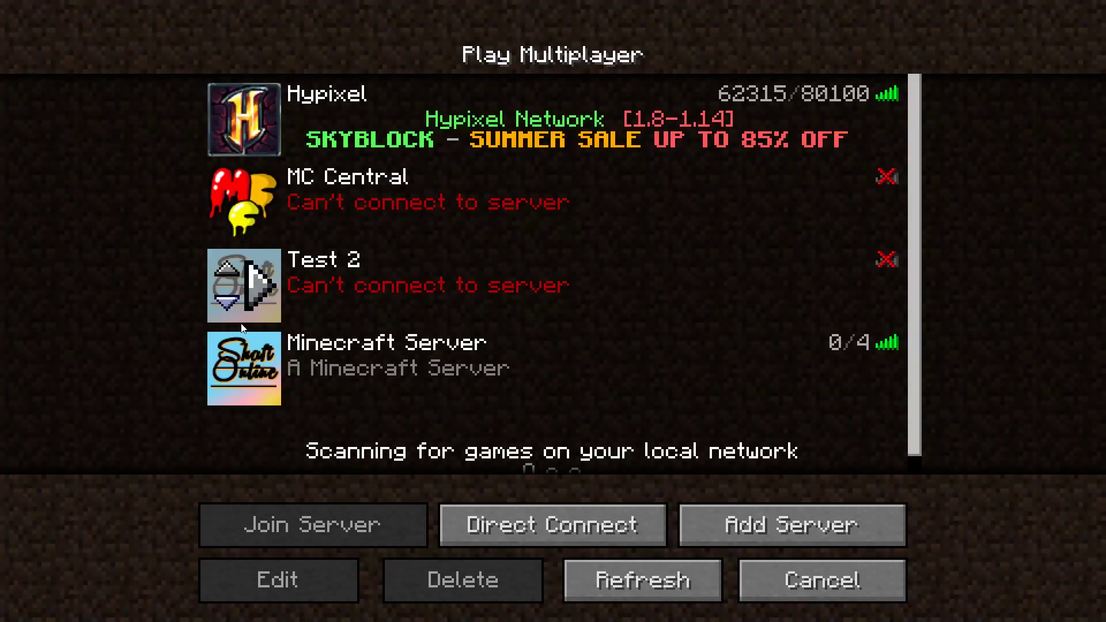
{"action": "left_click", "coordinate": [253, 362]}
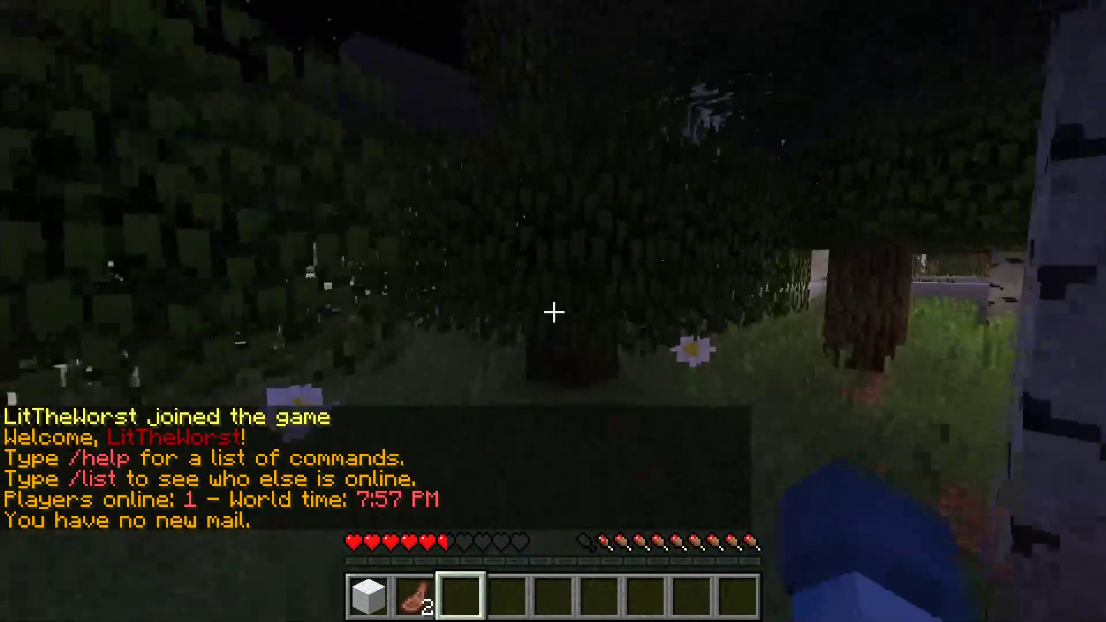
{"action": "key", "text": "w"}
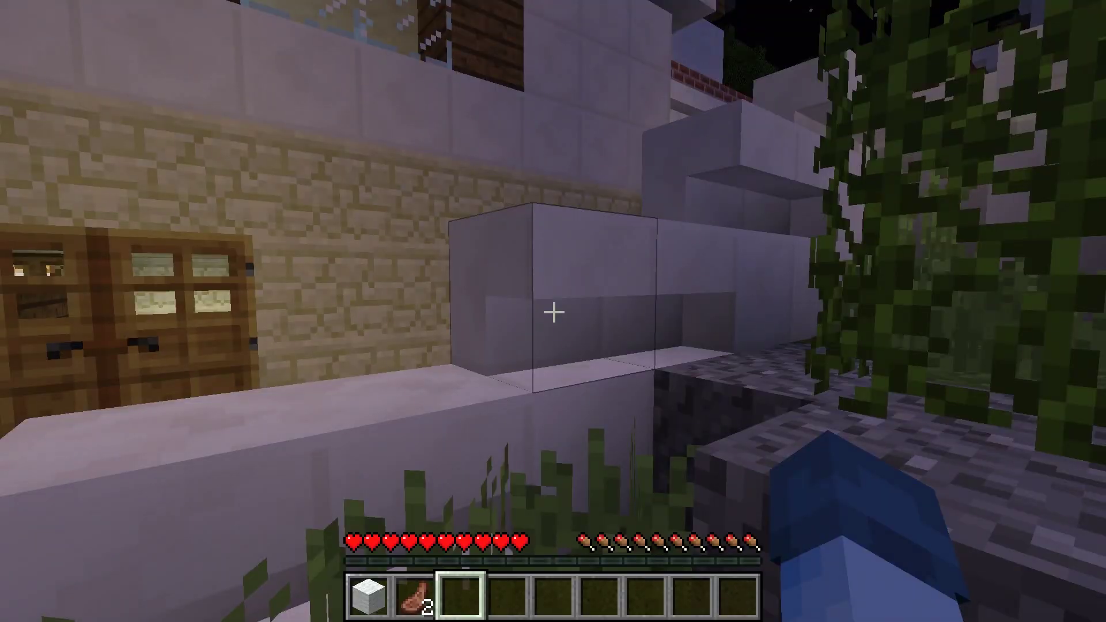
{"action": "key", "text": "w"}
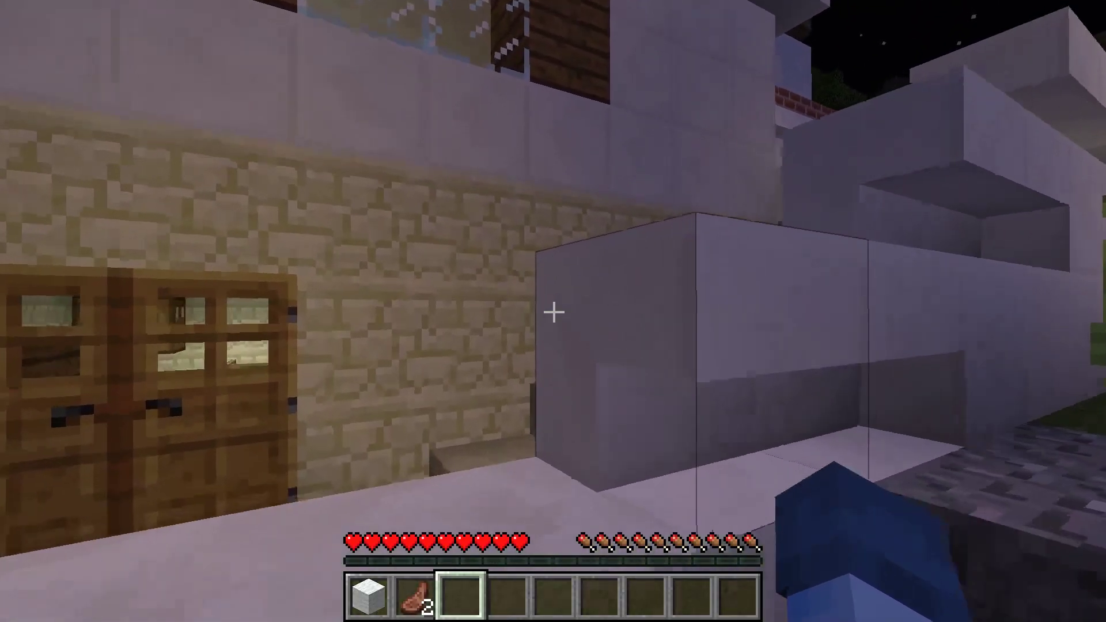
{"action": "key", "text": "w"}
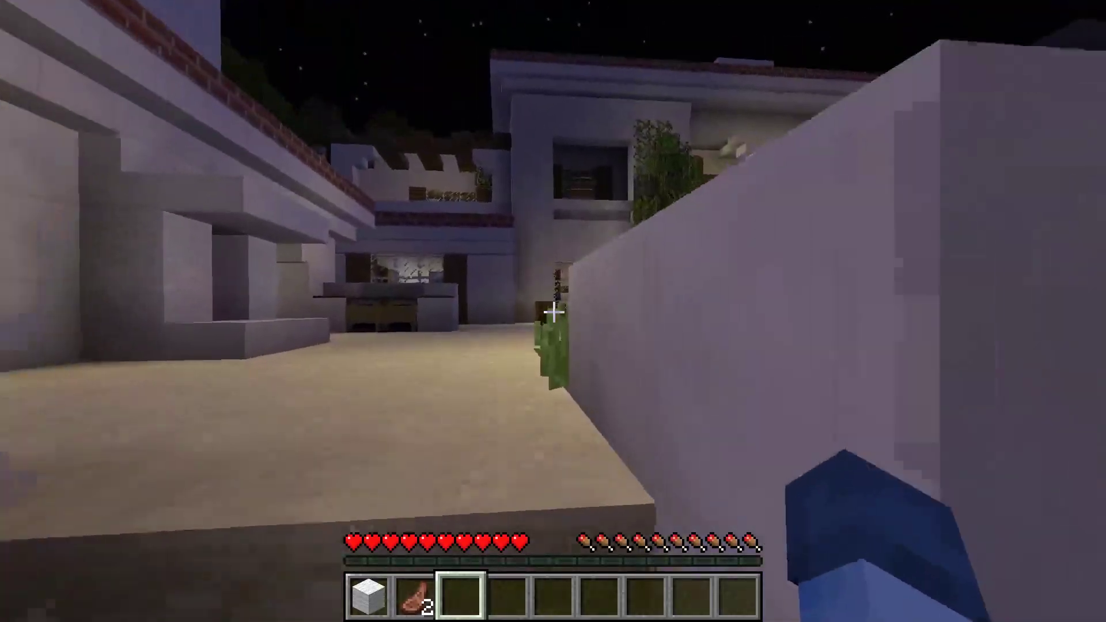
{"action": "key", "text": "w"}
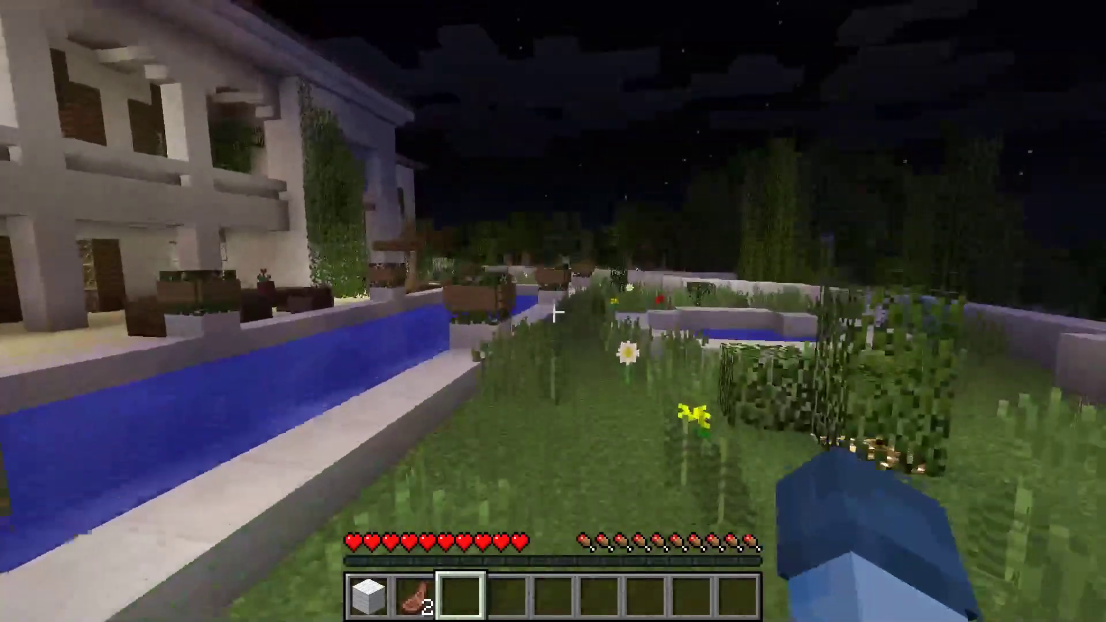
Walk through the flower garden past the pool planter into the house's sofa room and corridor
{"action": "key", "text": "w"}
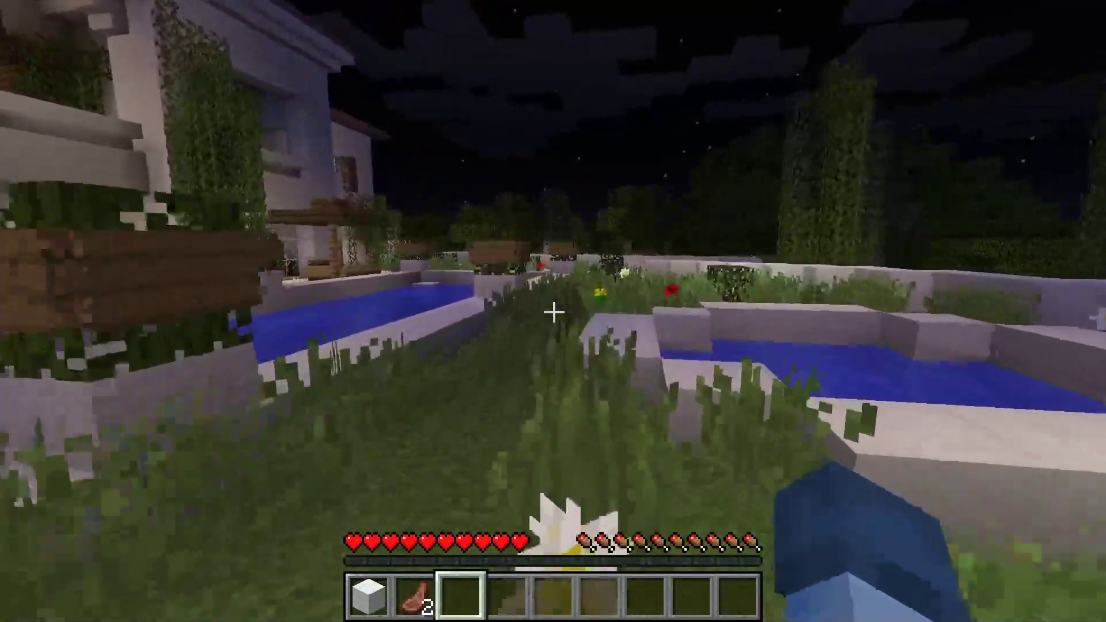
{"action": "key", "text": "w"}
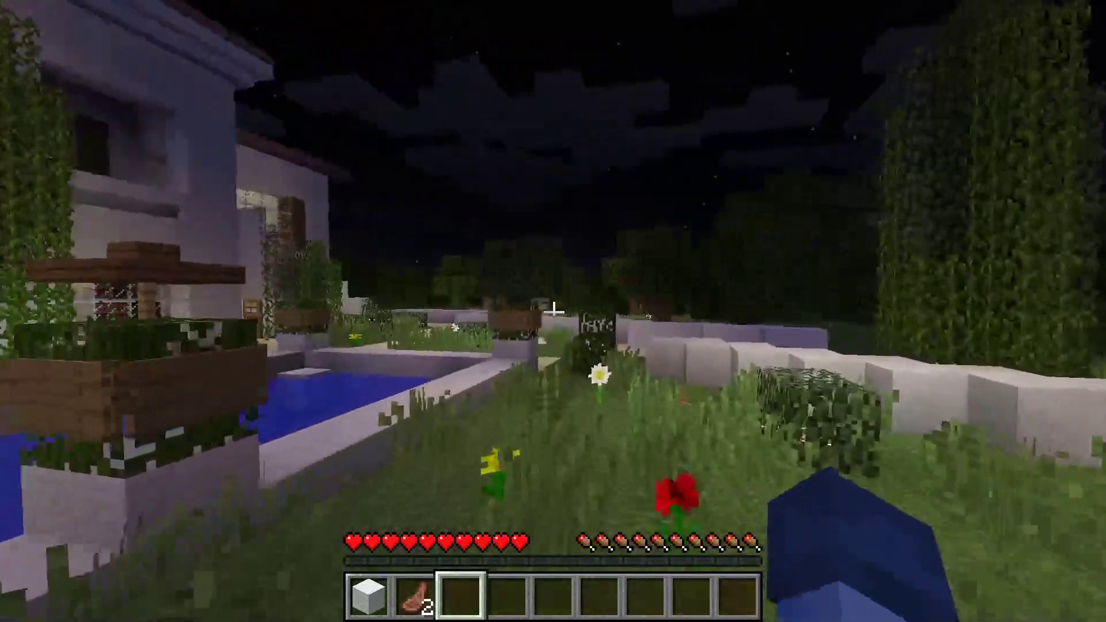
{"action": "key", "text": "w"}
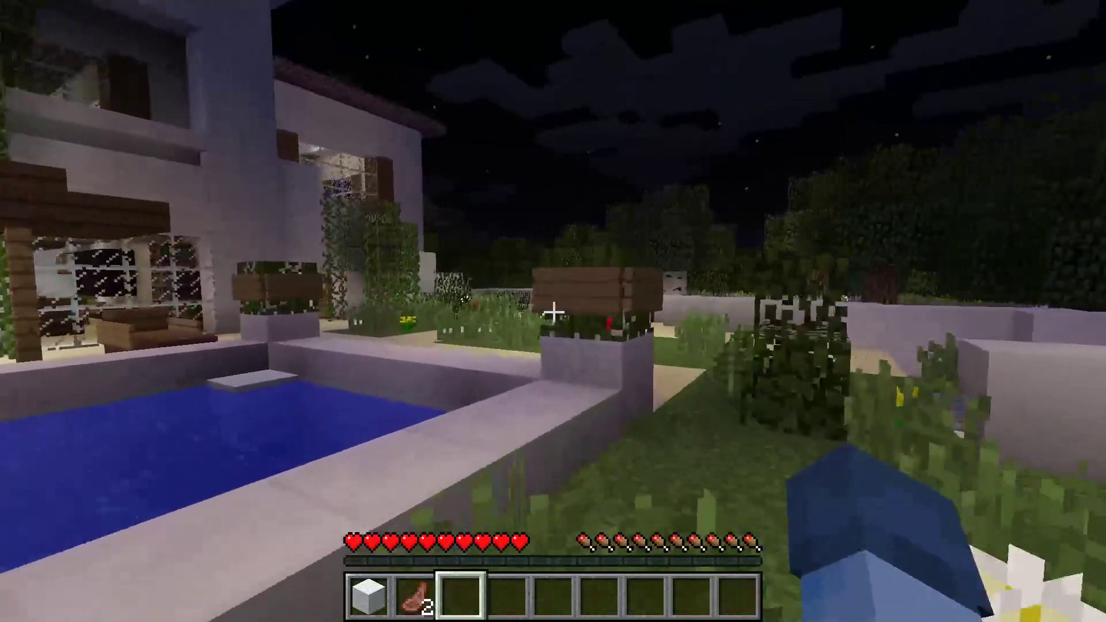
{"action": "key", "text": "w"}
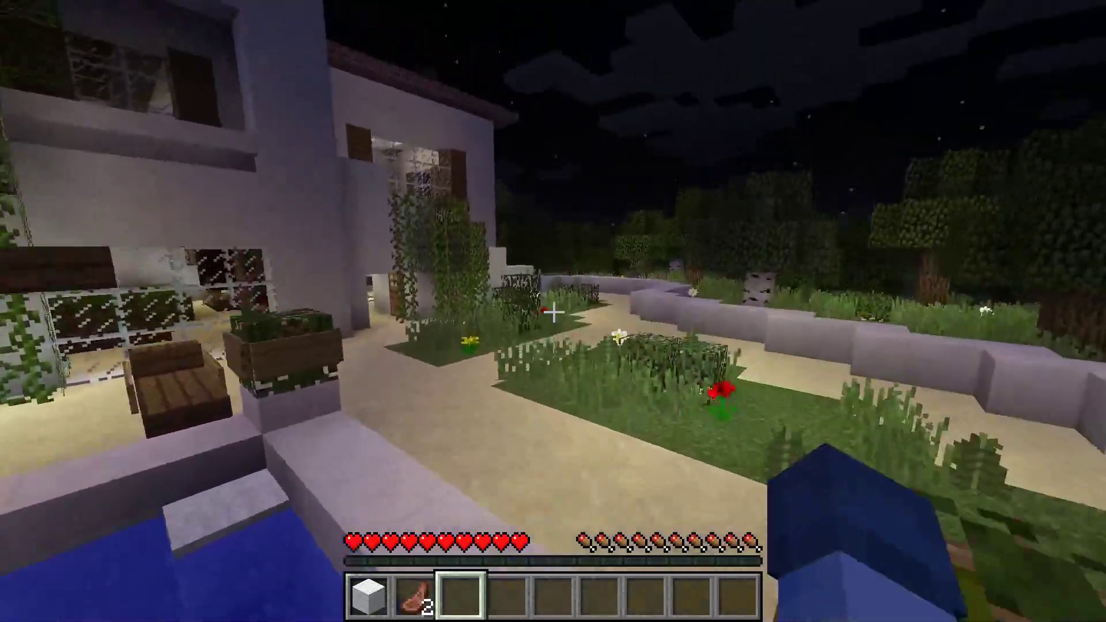
{"action": "key", "text": "w"}
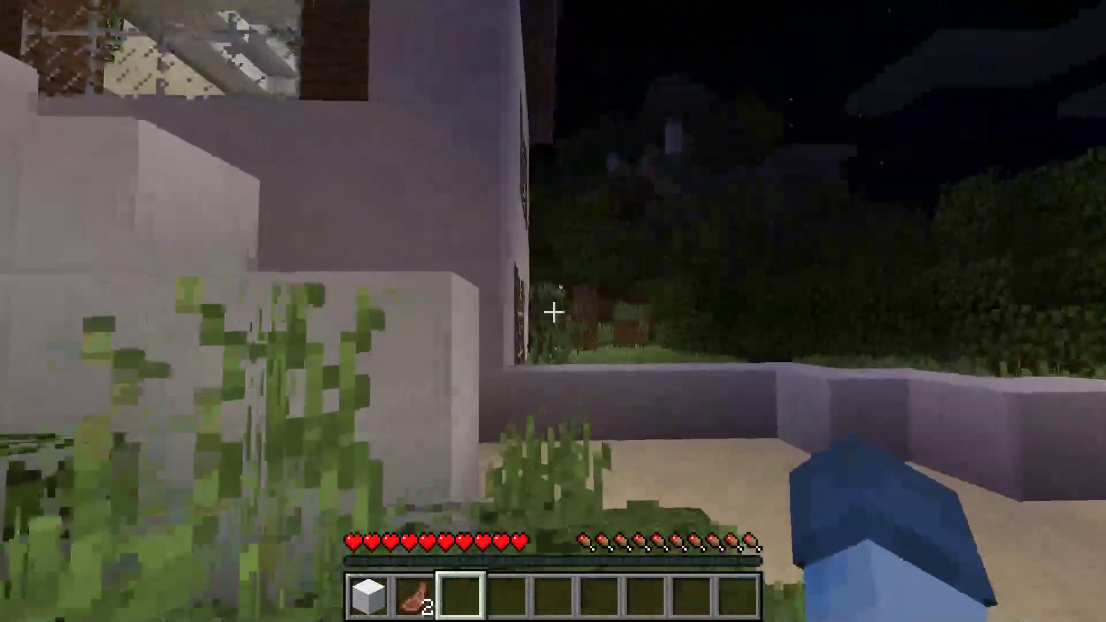
{"action": "key", "text": "w"}
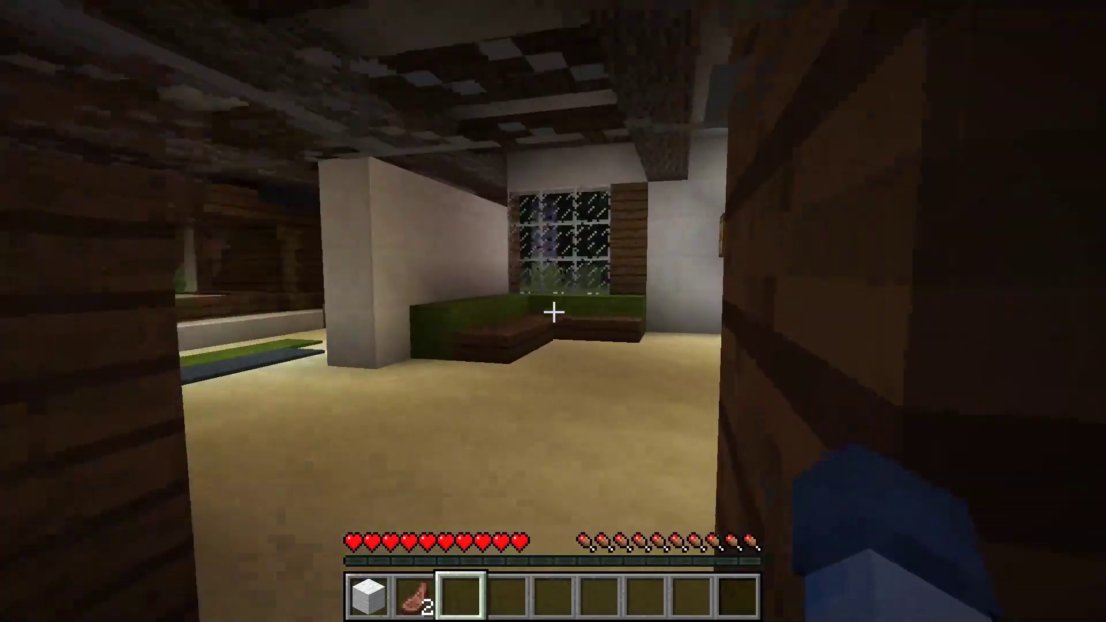
{"action": "key", "text": "w"}
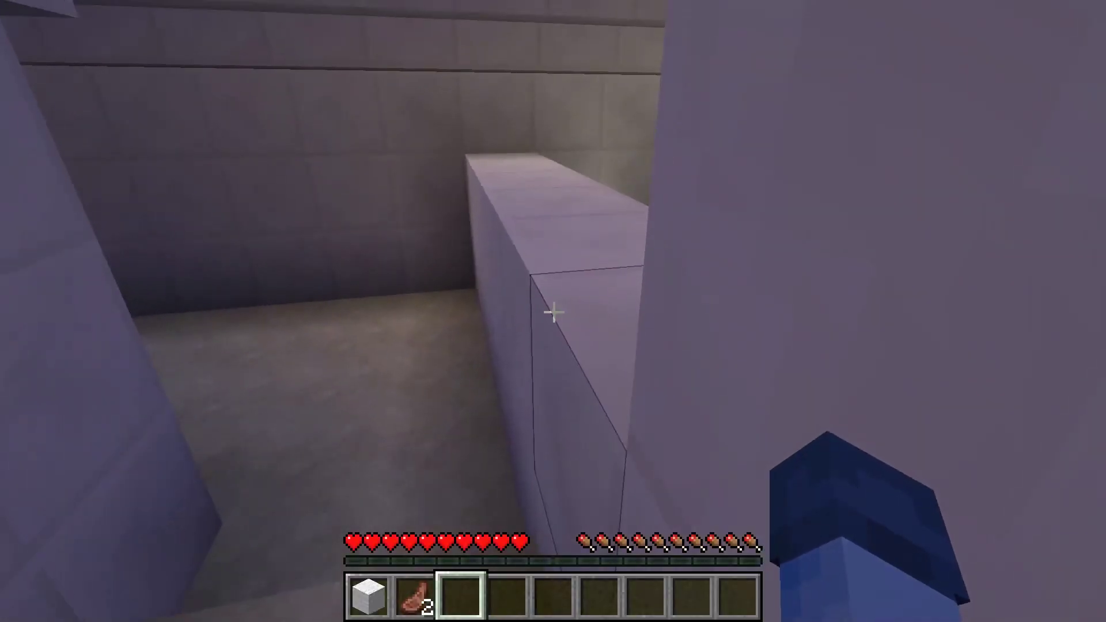
Head back outside along the path past the benches and table to the poolside pavilion
{"action": "key", "text": "w"}
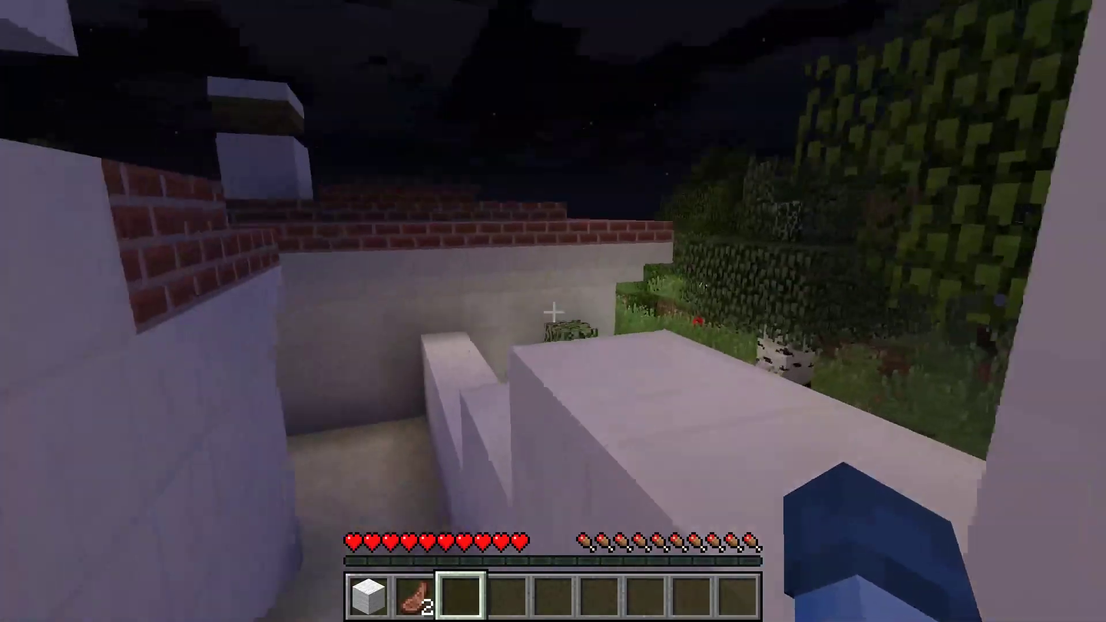
{"action": "key", "text": "w"}
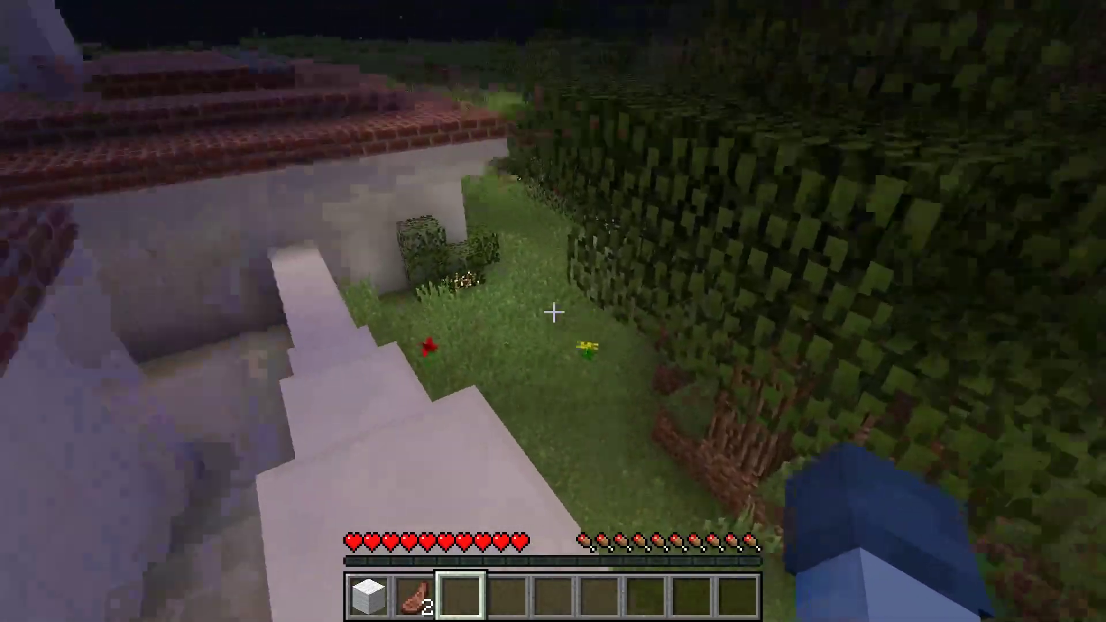
{"action": "key", "text": "w"}
{"action": "key", "text": "w"}
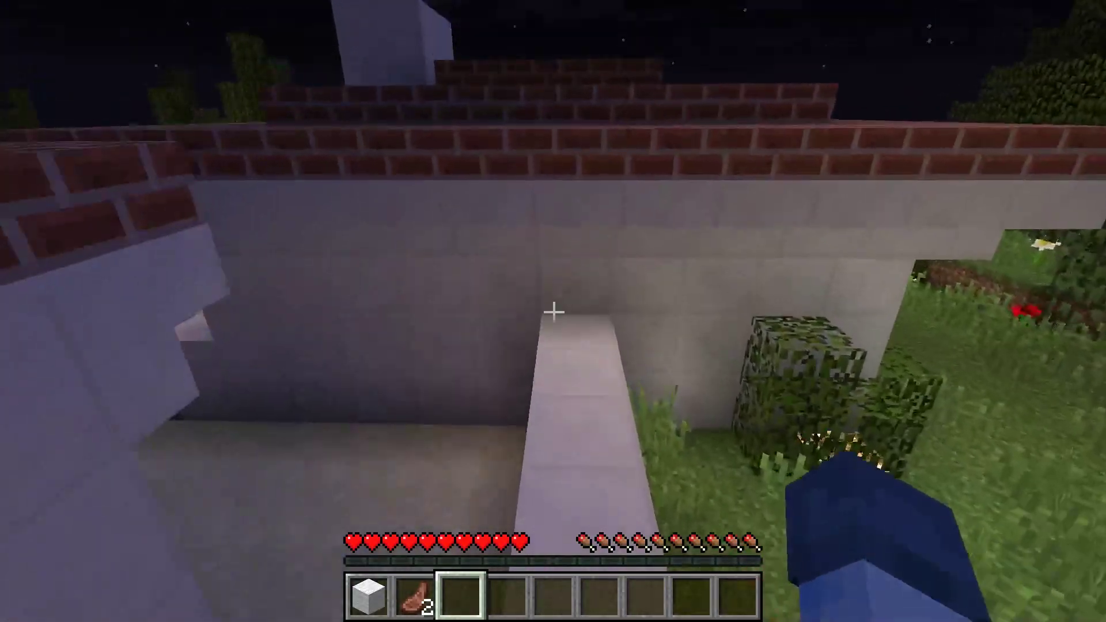
{"action": "key", "text": "w"}
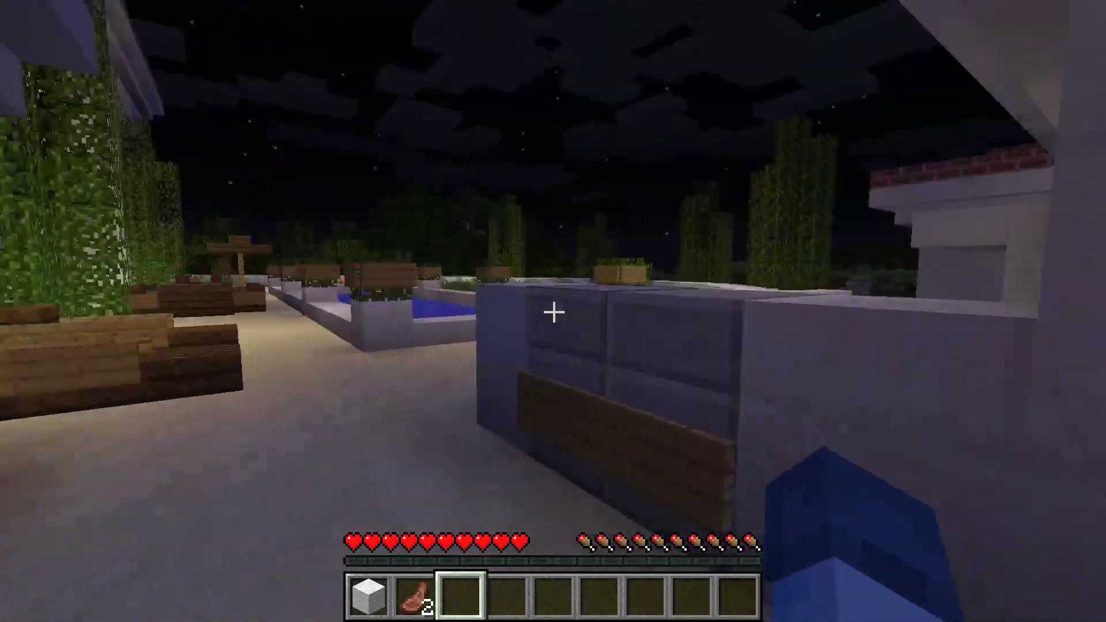
{"action": "key", "text": "w"}
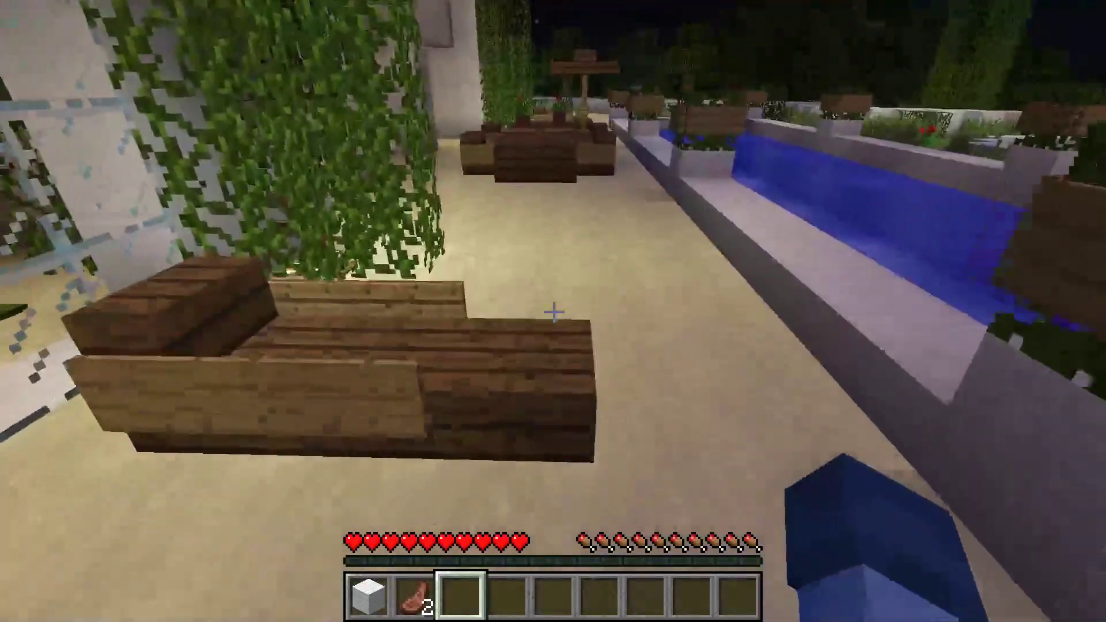
{"action": "key", "text": "w"}
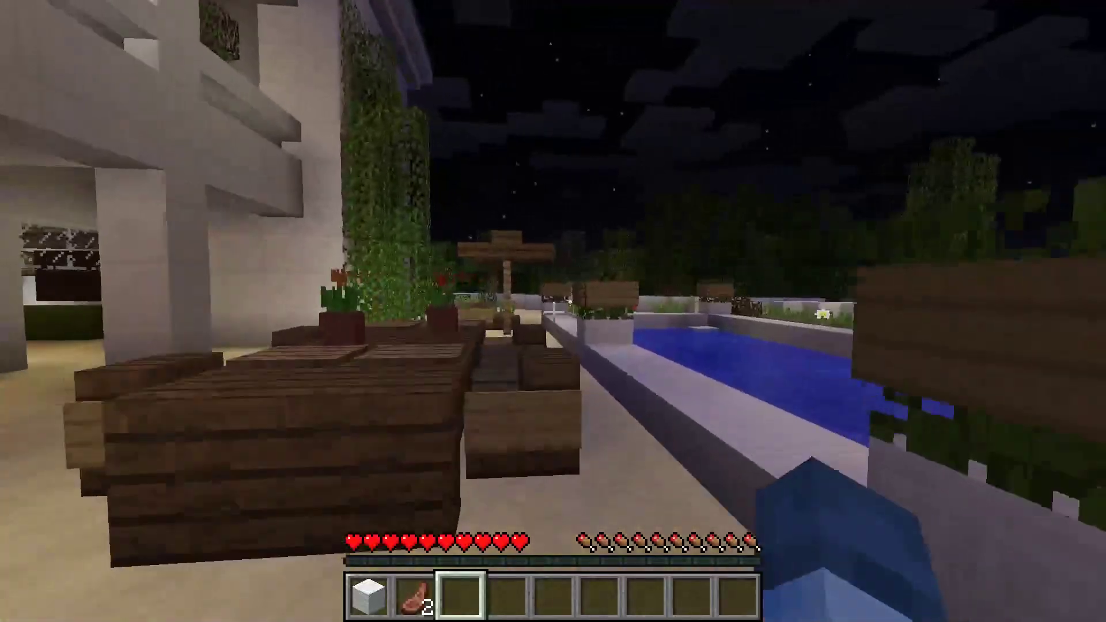
{"action": "key", "text": "w"}
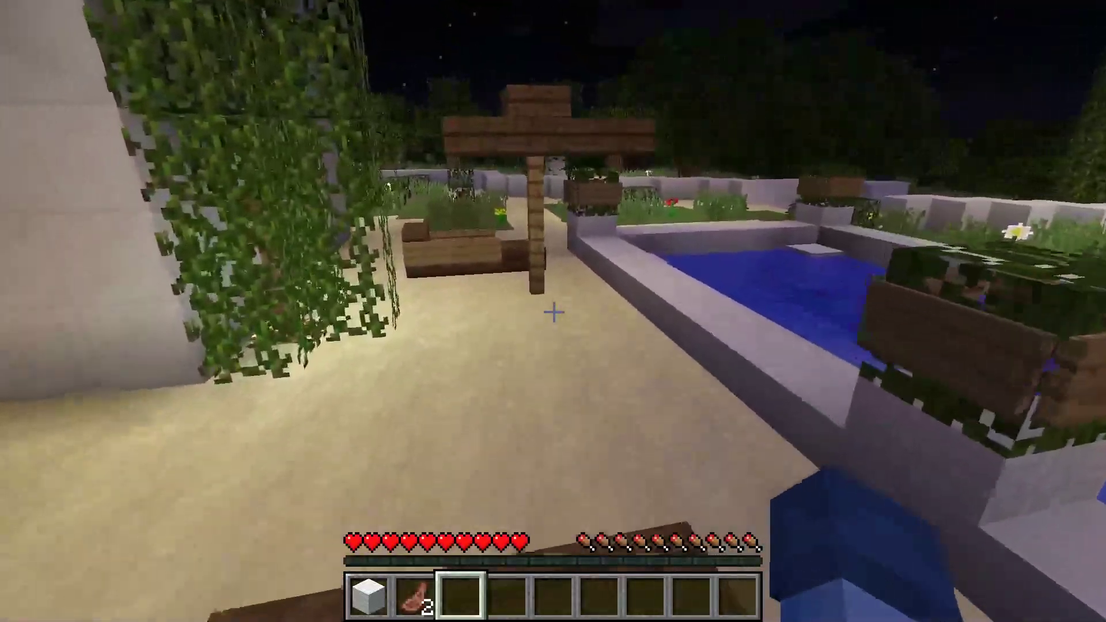
{"action": "key", "text": "w"}
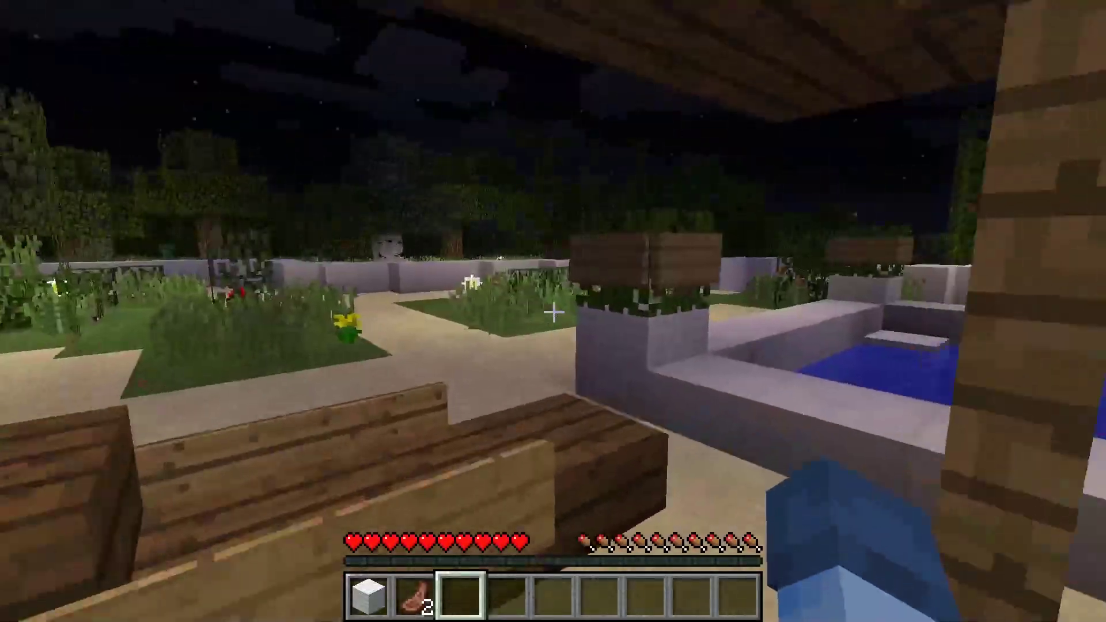